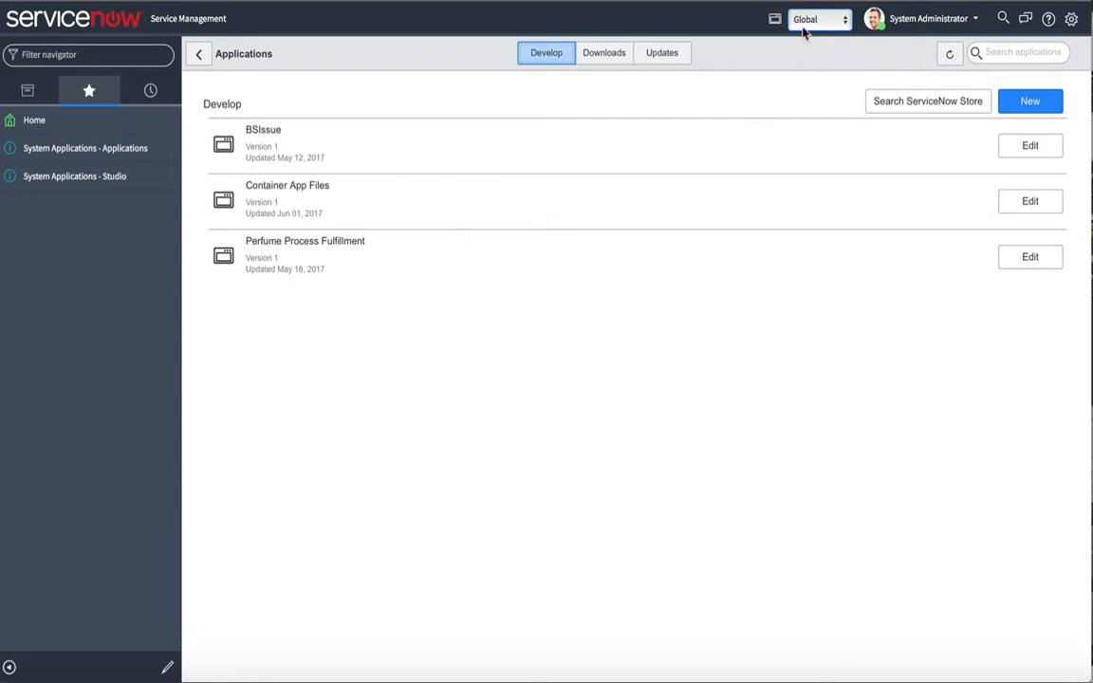
Open Studio, create an application from scratch named video1, and load it.
left_click(99, 182)
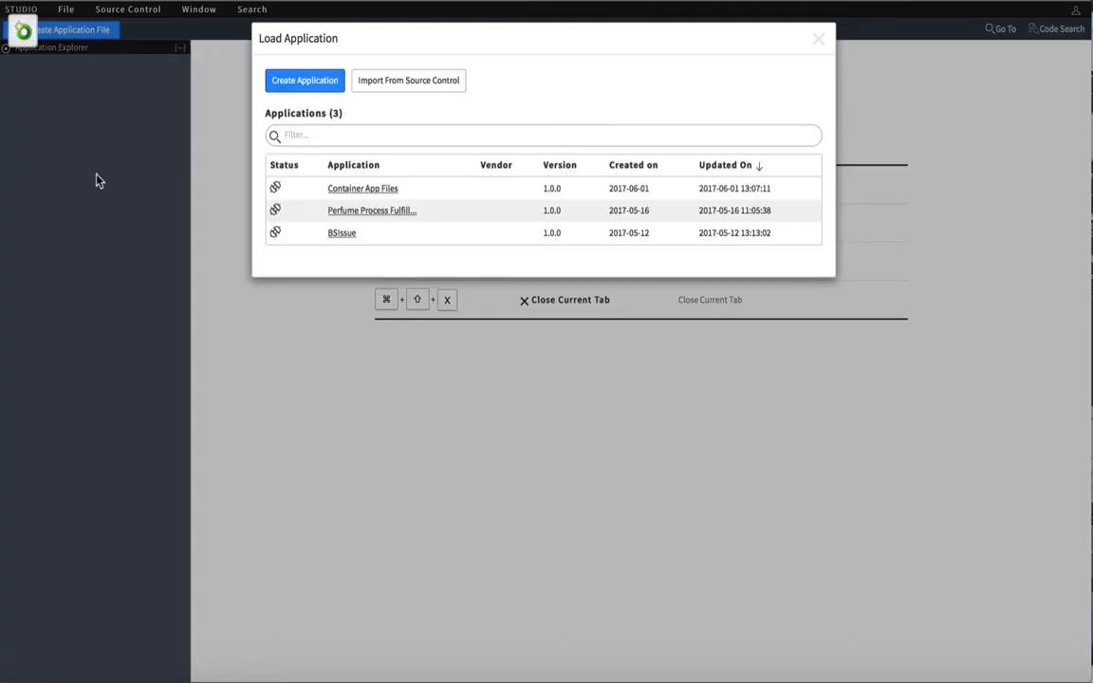
left_click(308, 84)
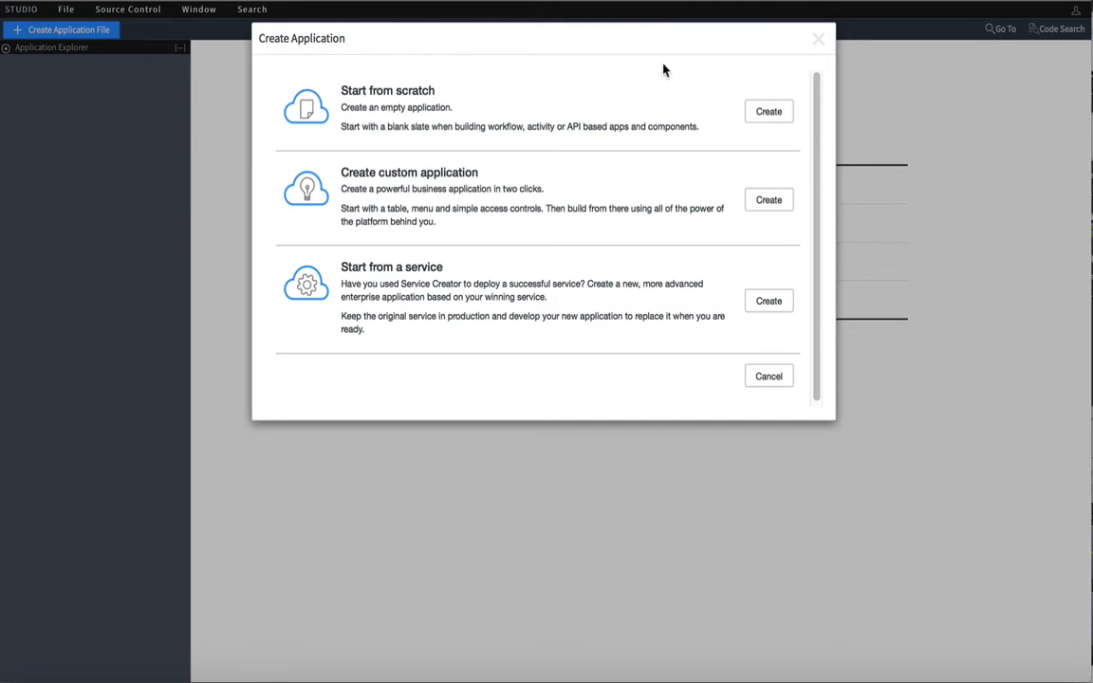
left_click(770, 121)
type("video1")
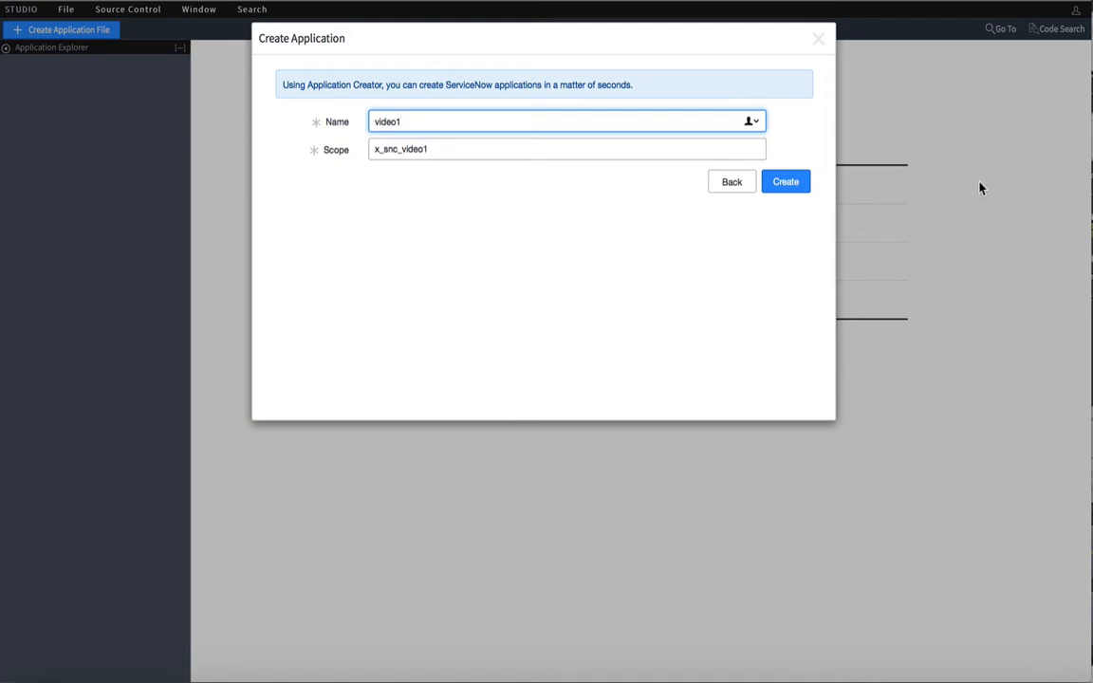
left_click(801, 180)
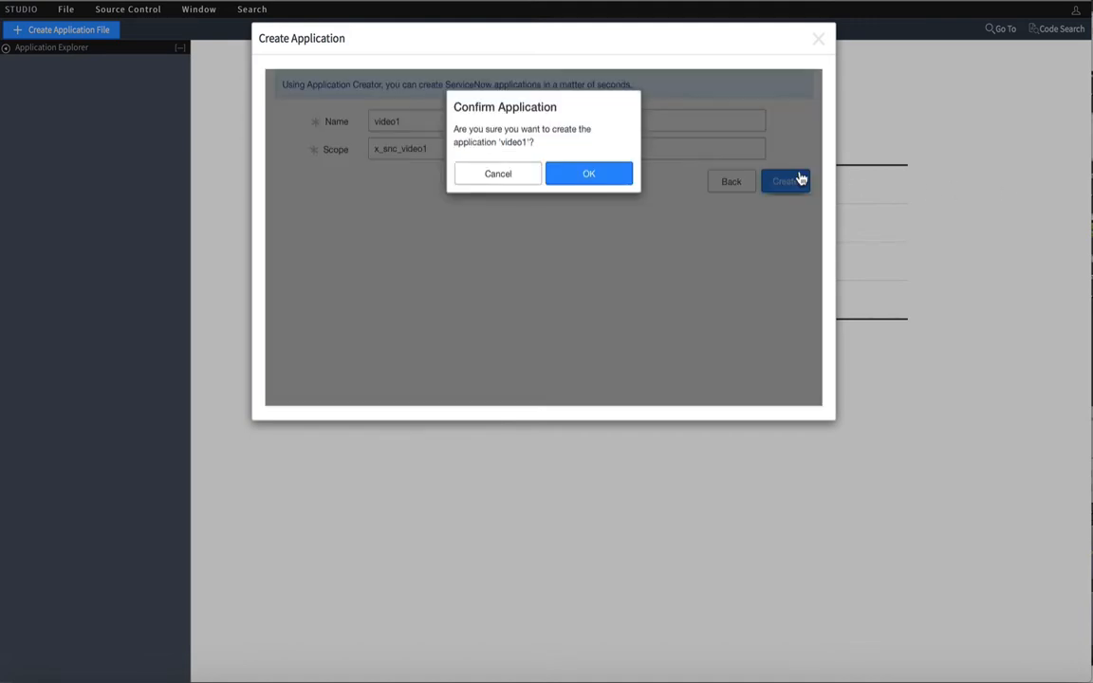
left_click(576, 171)
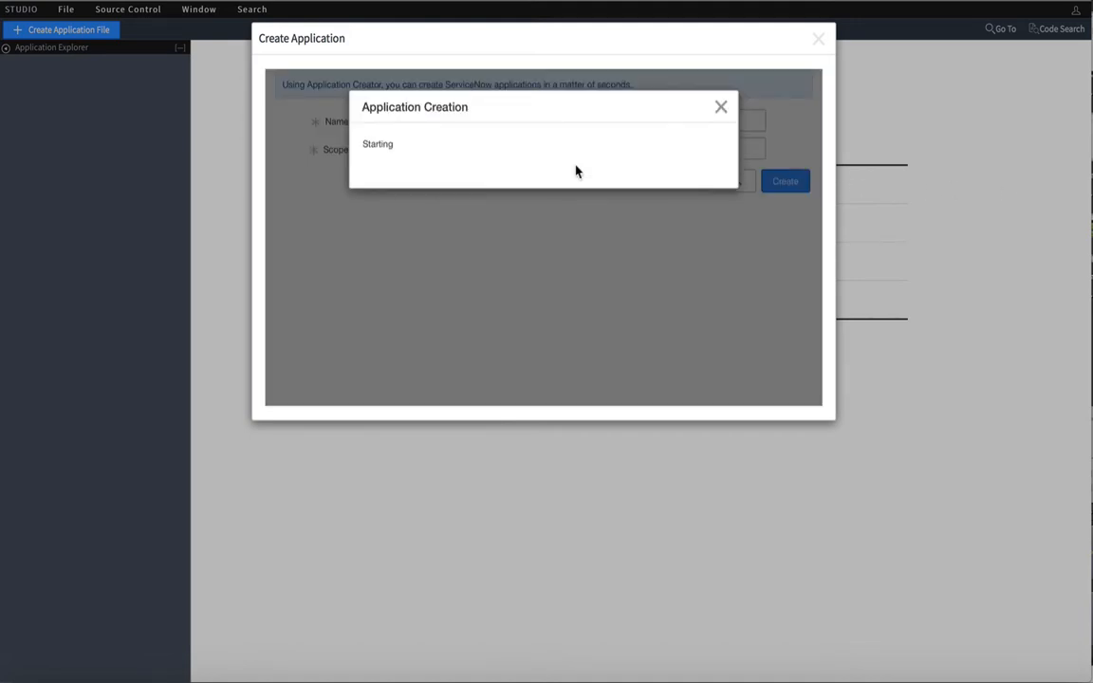
left_click(702, 201)
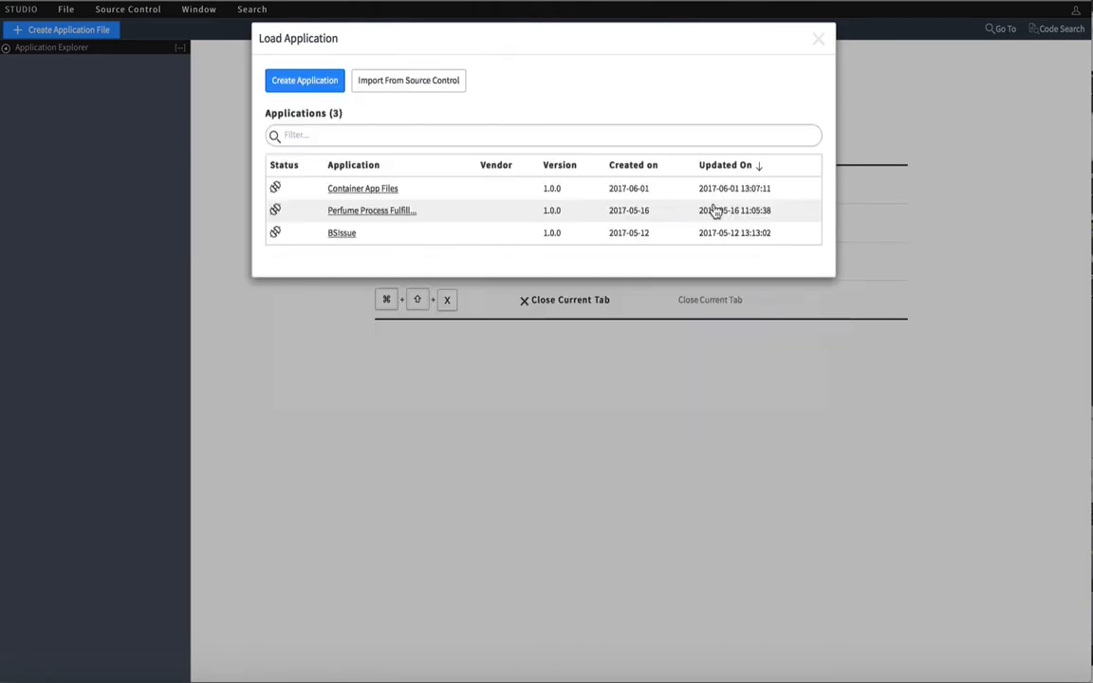
left_click(340, 189)
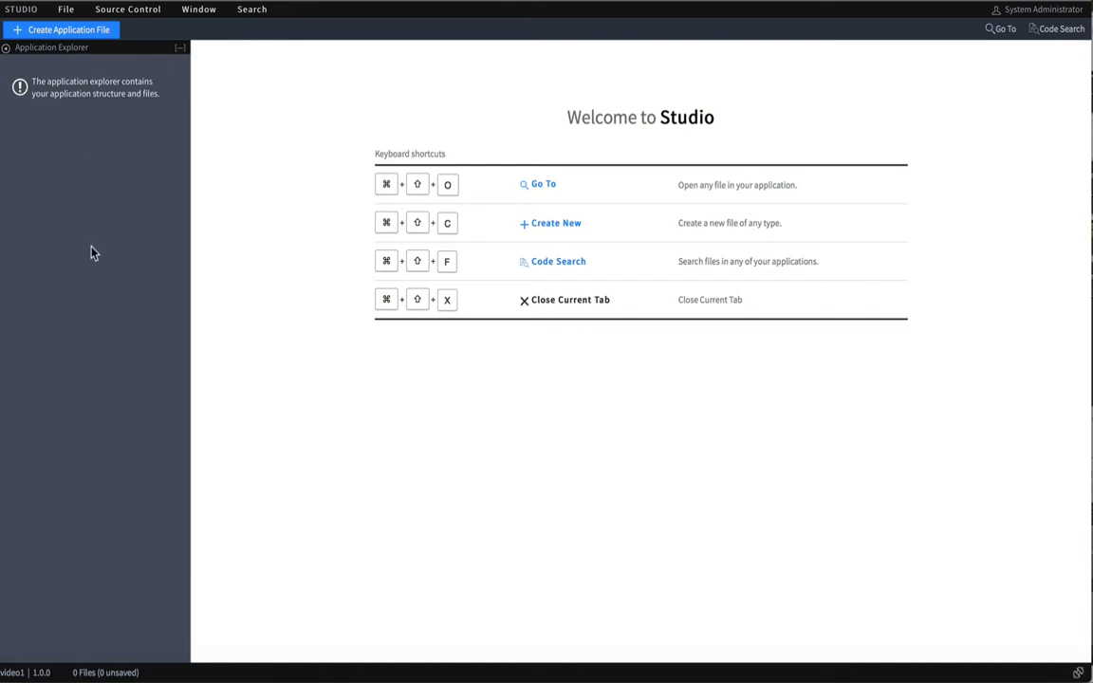
Start a new application file of the Business Rule type in the video1 application.
left_click(101, 31)
type("vus")
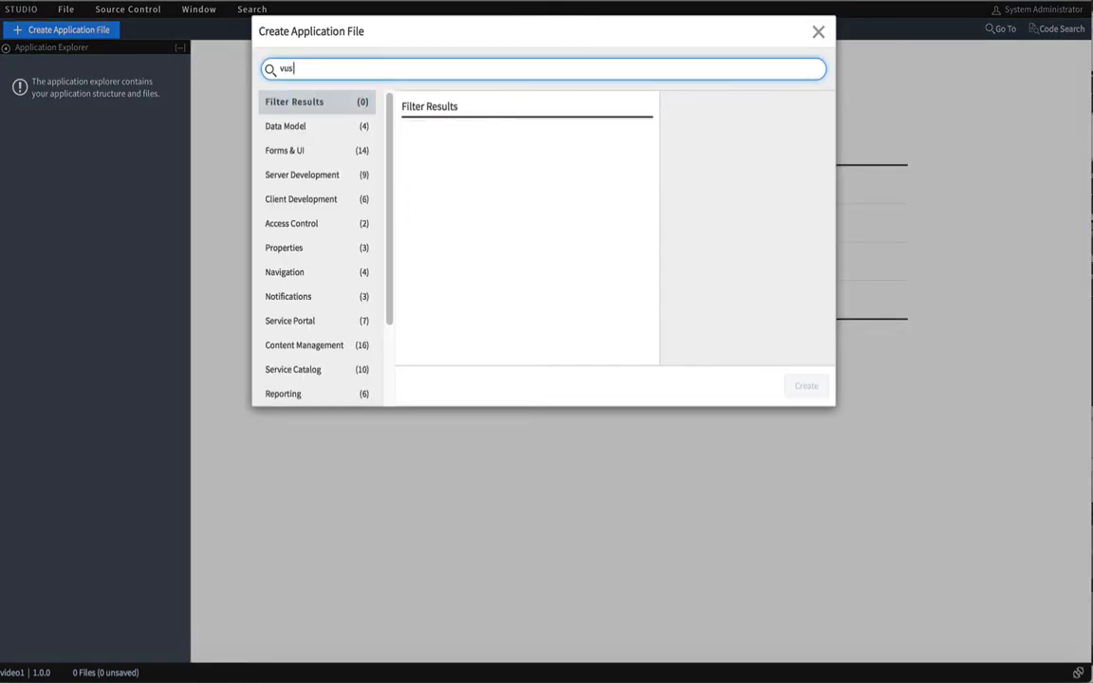
key("BackSpace")
key("BackSpace")
key("BackSpace")
type("bus")
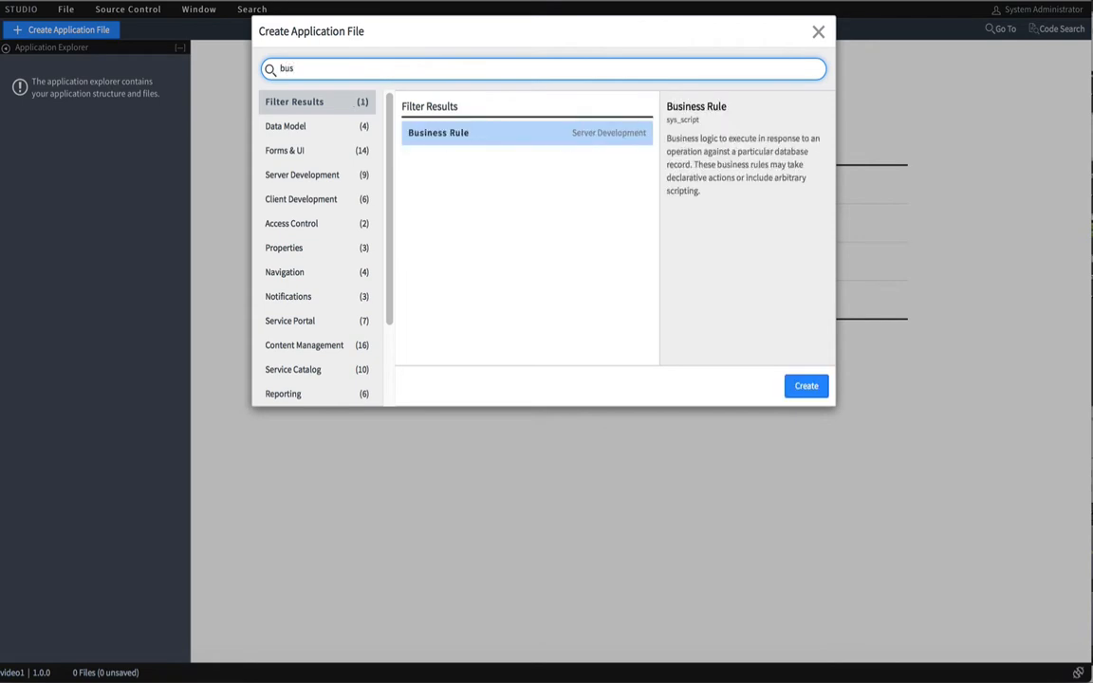
left_click(436, 140)
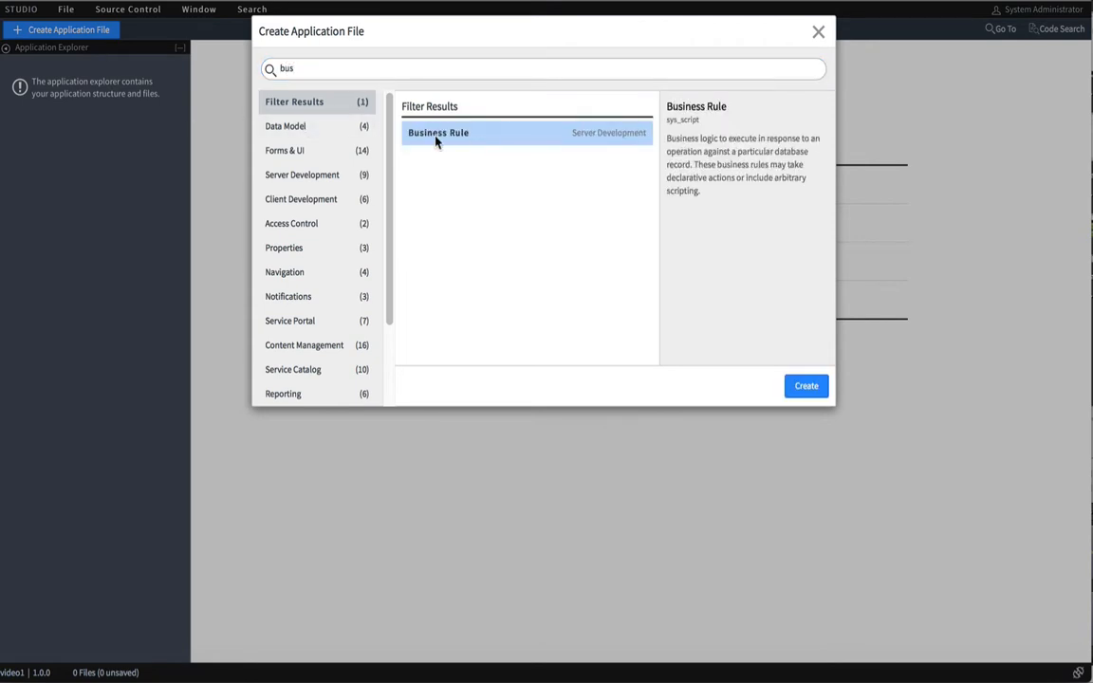
double_click(436, 140)
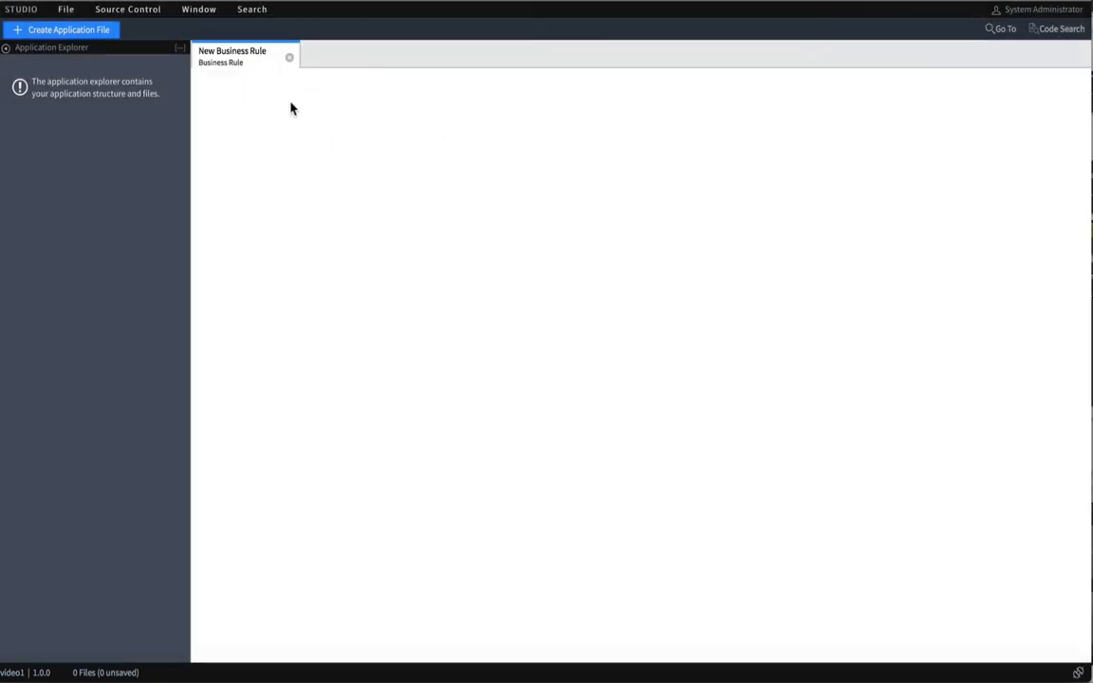
Name the new business rule incident and assign it to the Incident [incident] table.
left_click(403, 128)
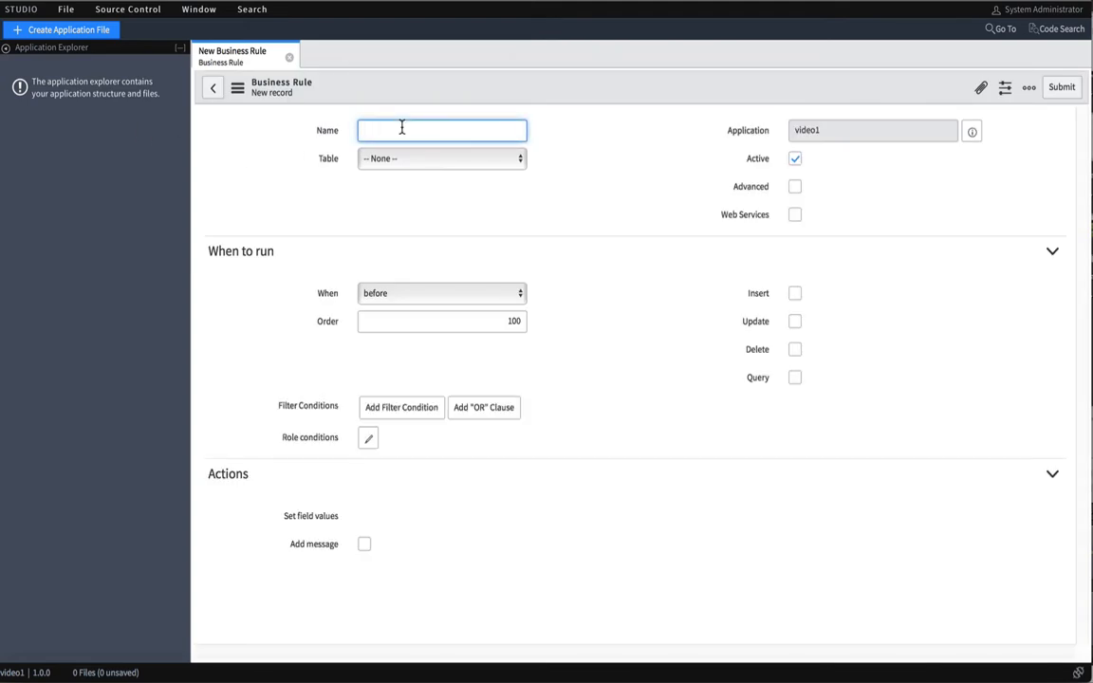
type("in")
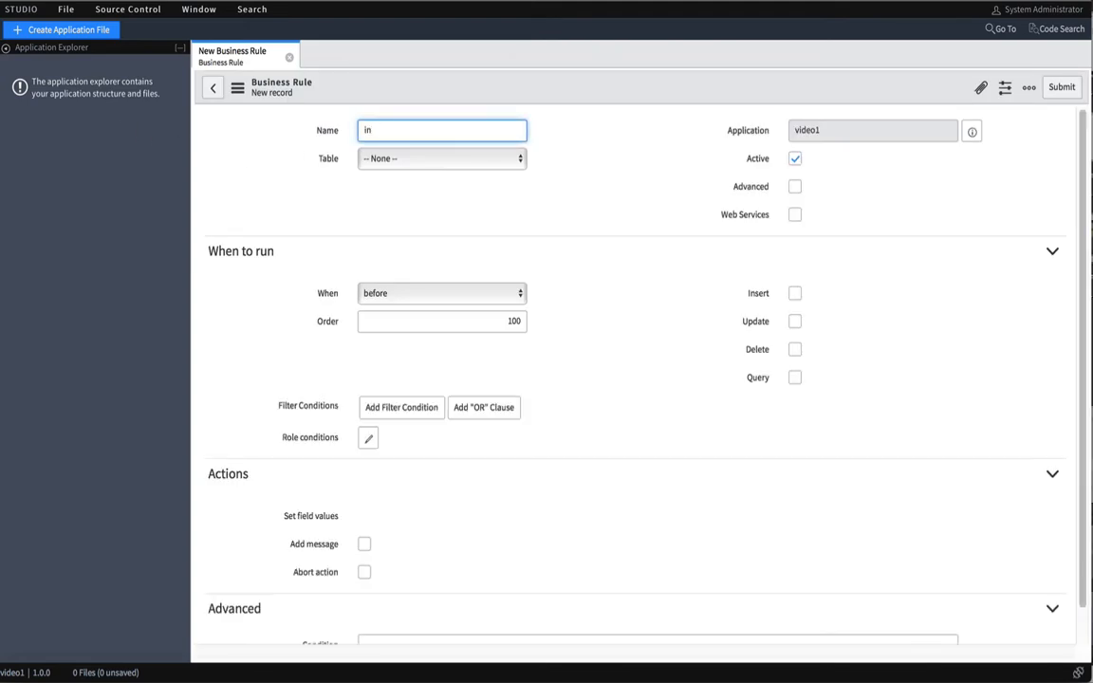
type("cident")
left_click(381, 164)
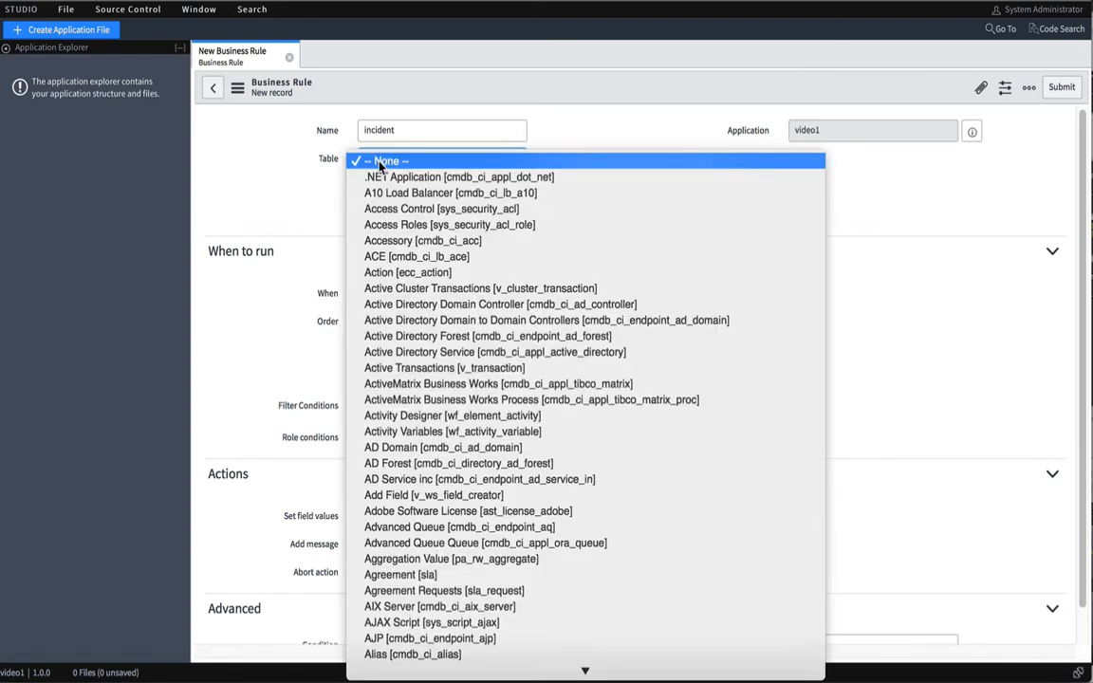
type("incident]")
key("Return")
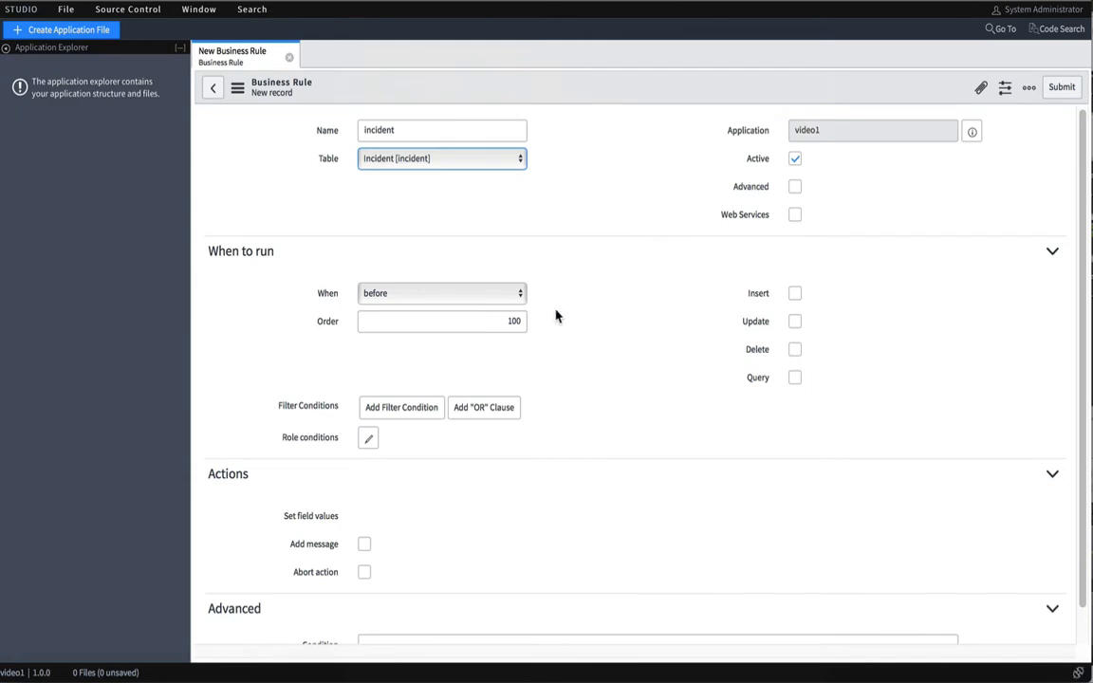
Submit the business rule with Insert enabled as its trigger and reopen the saved incident rule.
left_click(795, 293)
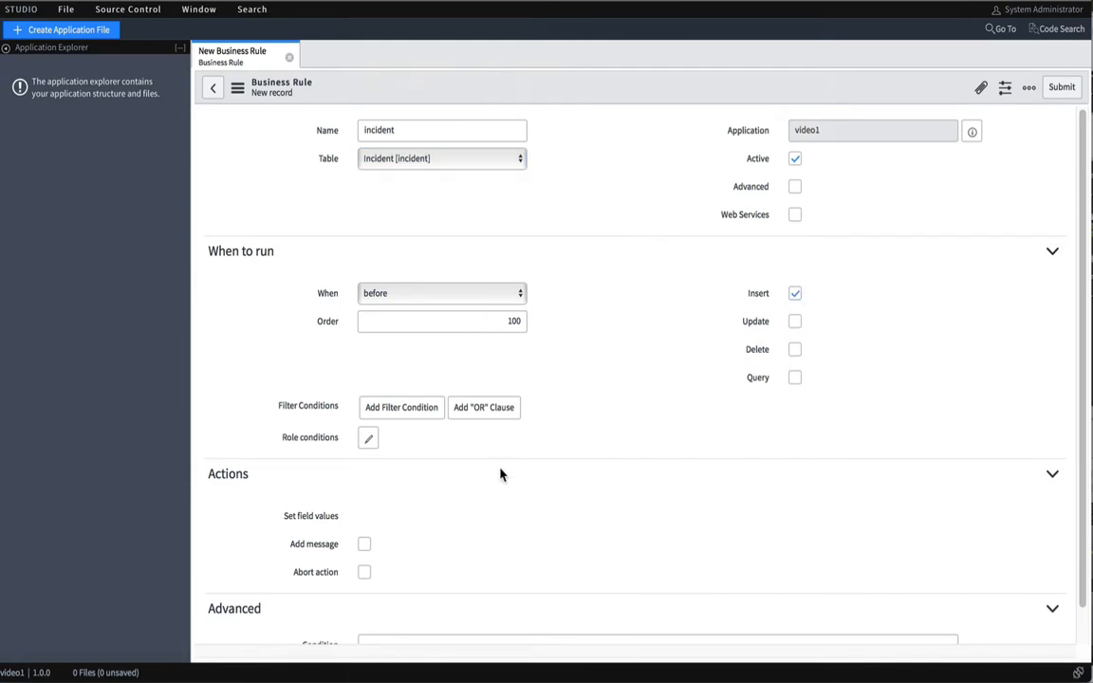
left_click(1060, 86)
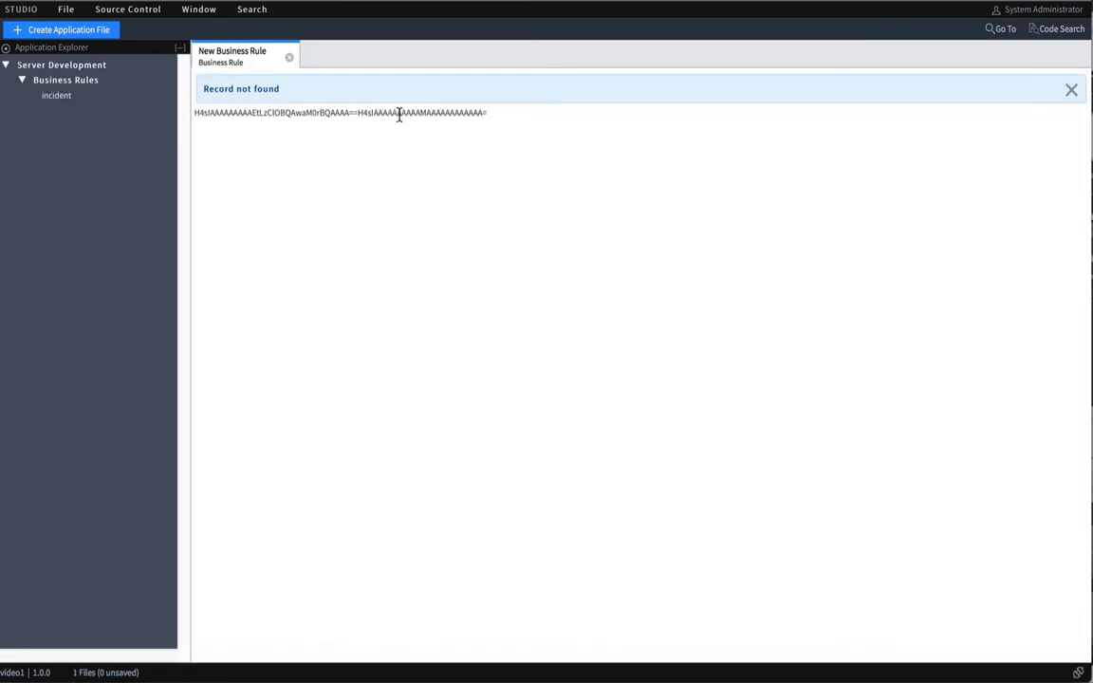
left_click(290, 58)
left_click(61, 97)
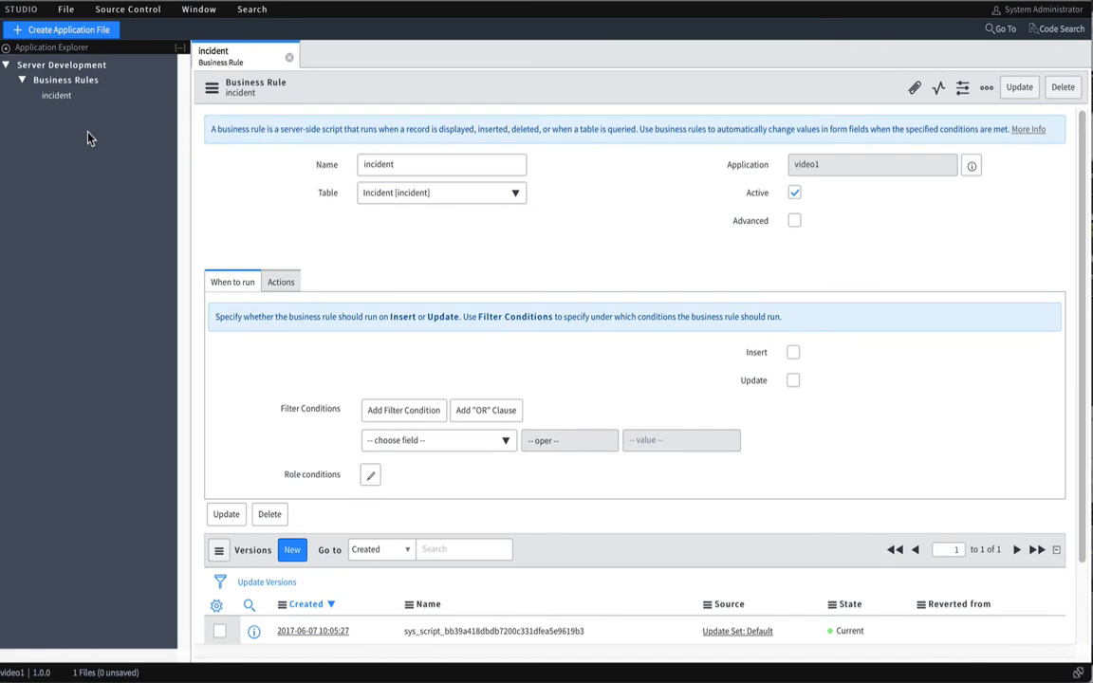
Look up the workflow and report types among the available application files, and leave without creating one.
left_click(68, 30)
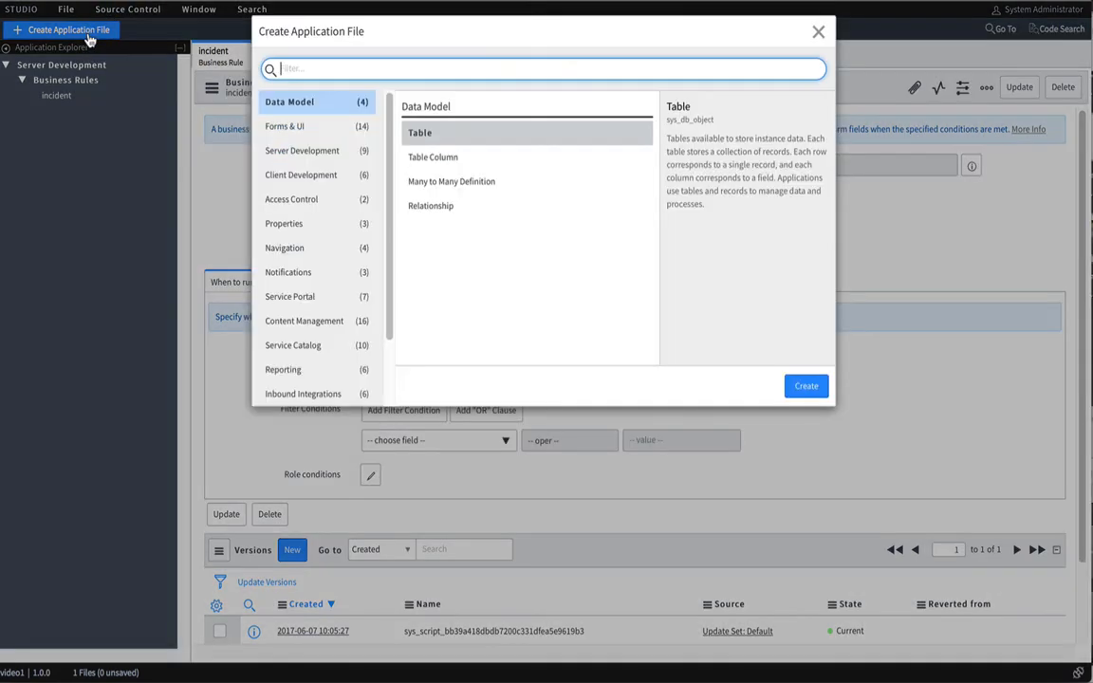
type("workf")
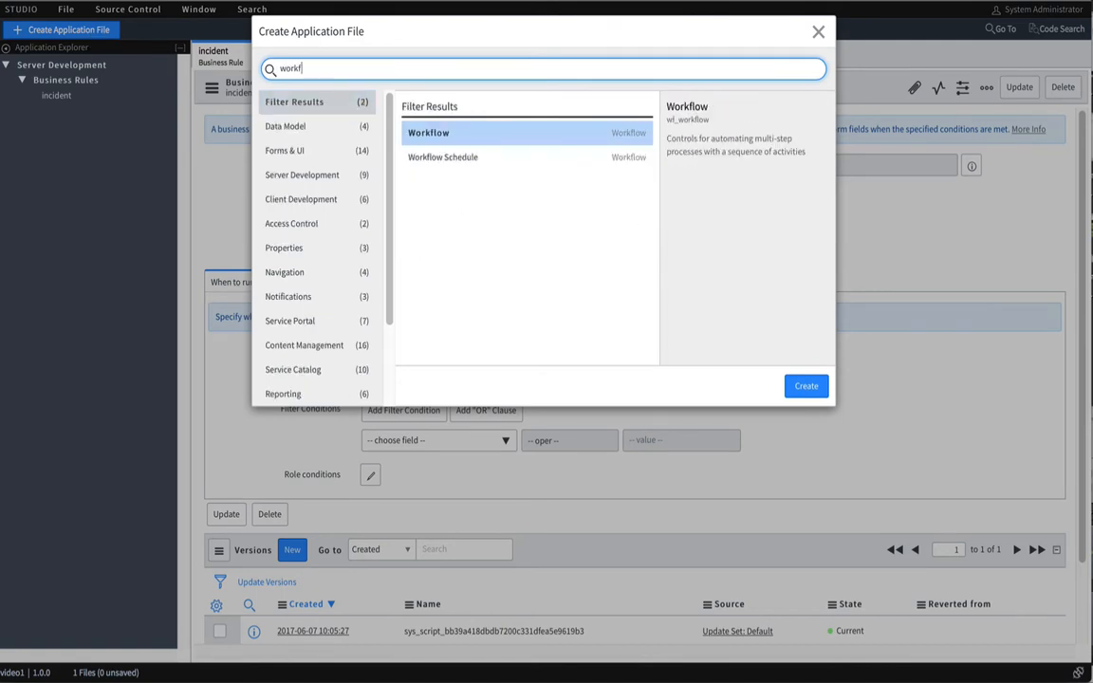
key("BackSpace")
key("BackSpace")
key("BackSpace")
key("BackSpace")
key("BackSpace")
type("repor")
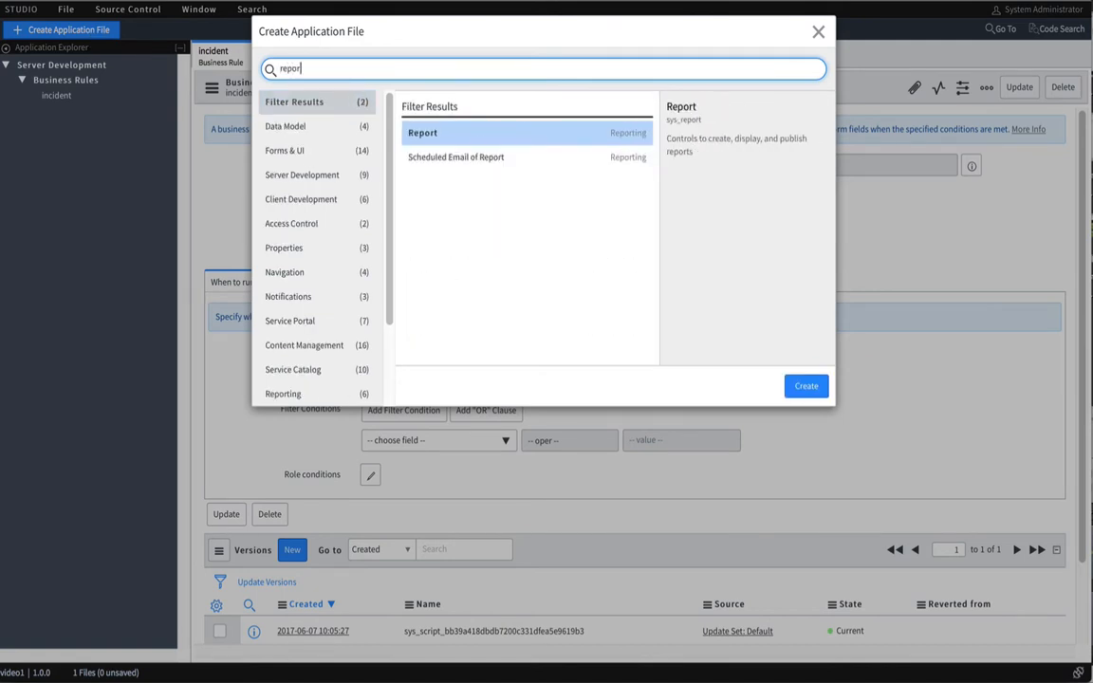
left_click(822, 32)
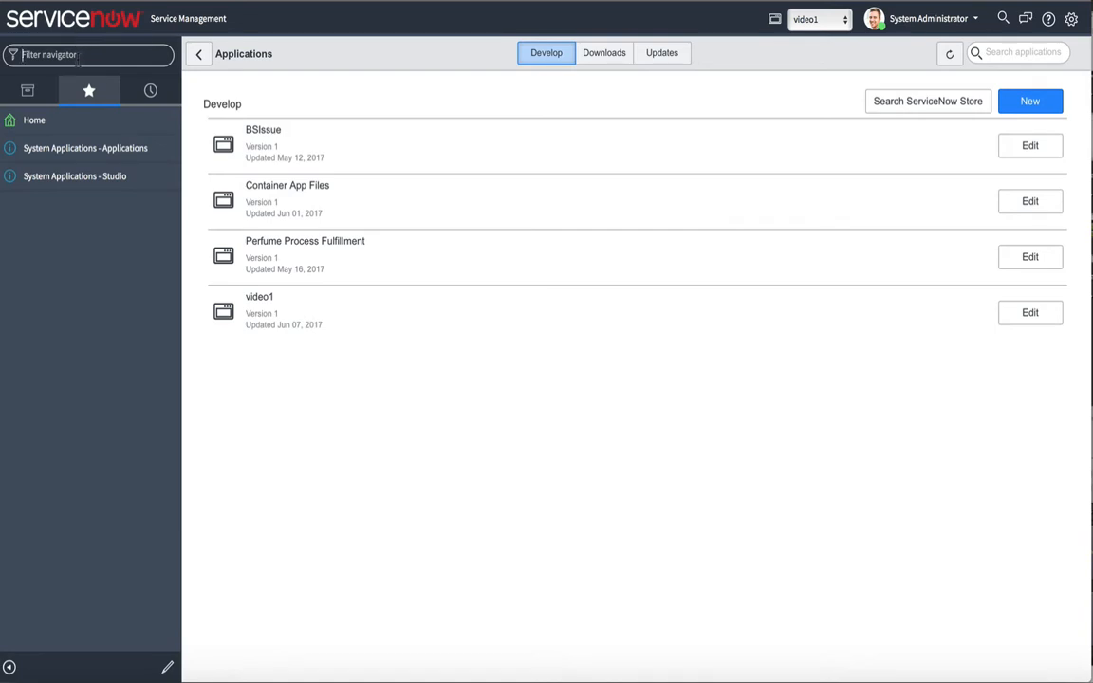
Set the name of the business rule on the Incident table to incidentstuff.
type("incidentstuff")
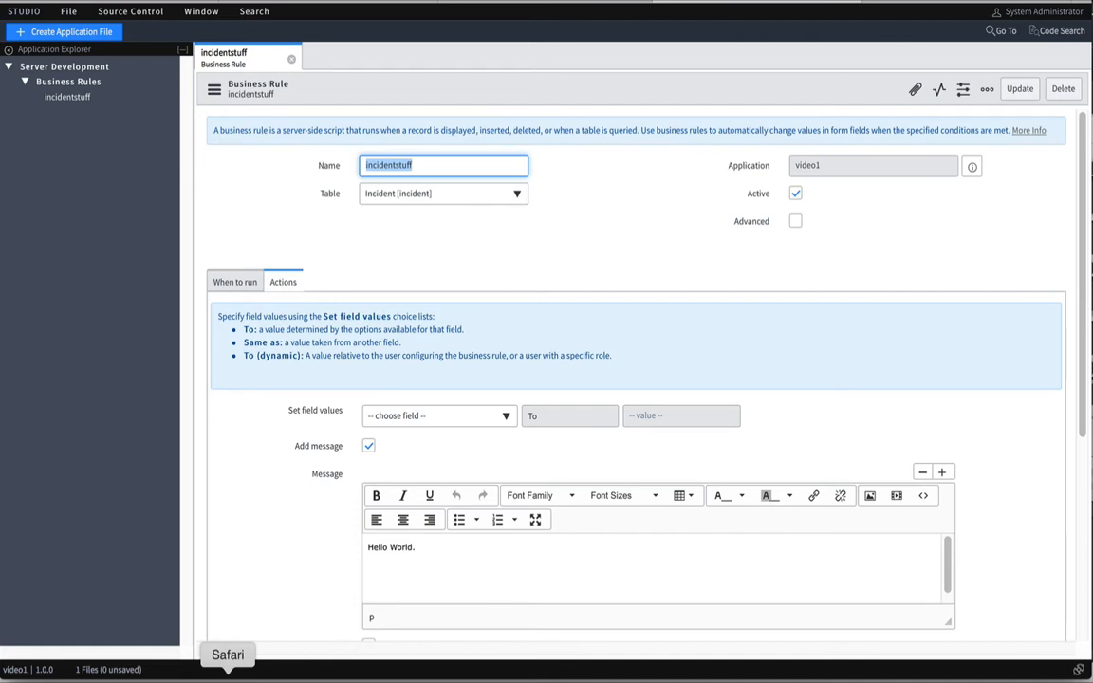
Start a new Table application file and label it loanorigination.
left_click(106, 34)
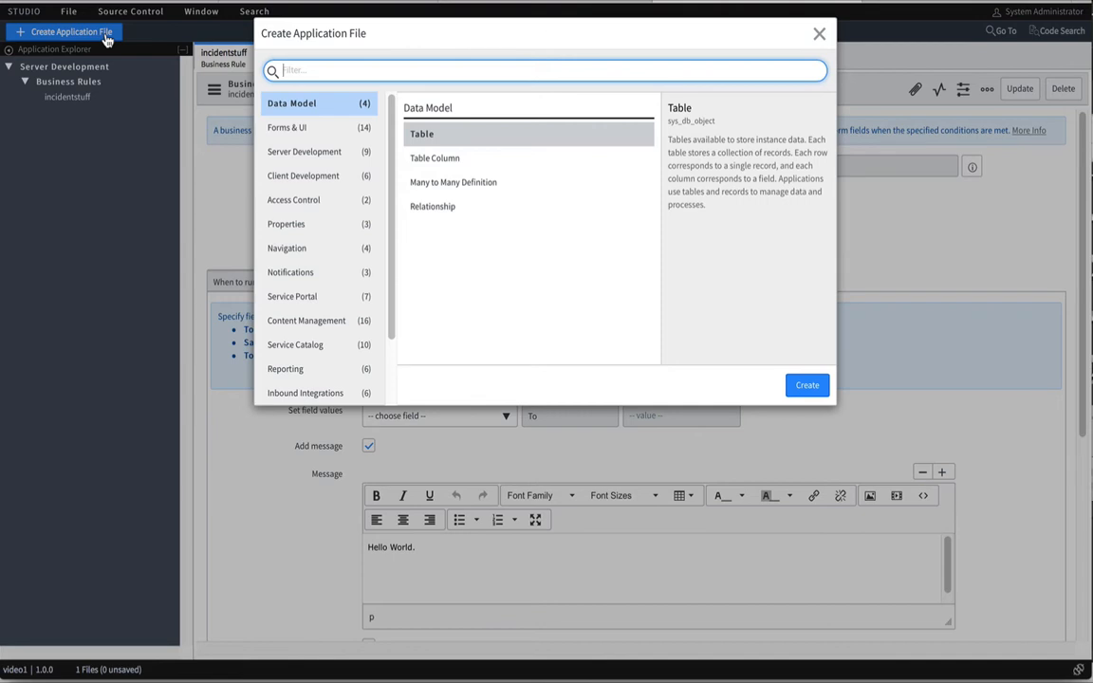
type("table")
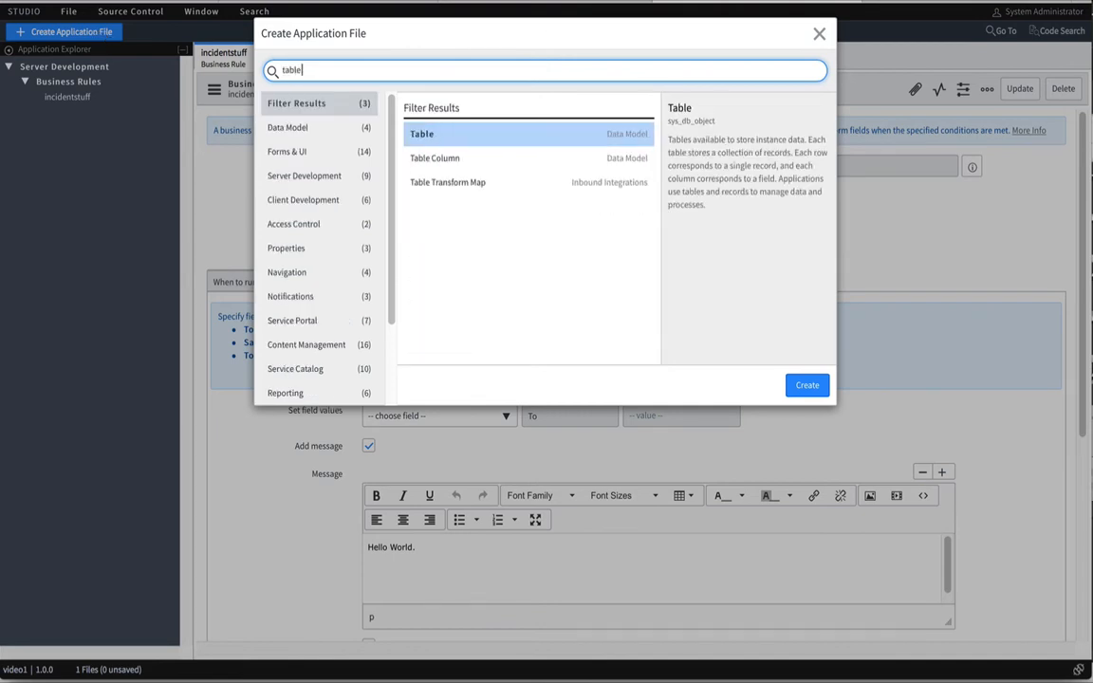
left_click(431, 144)
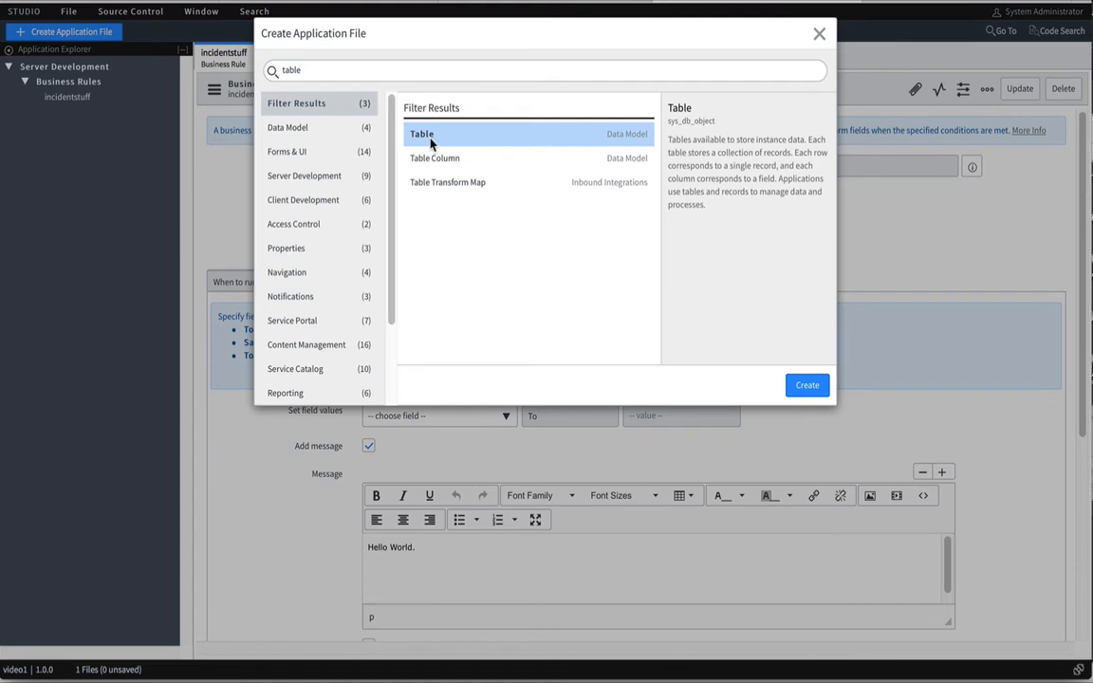
left_click(819, 388)
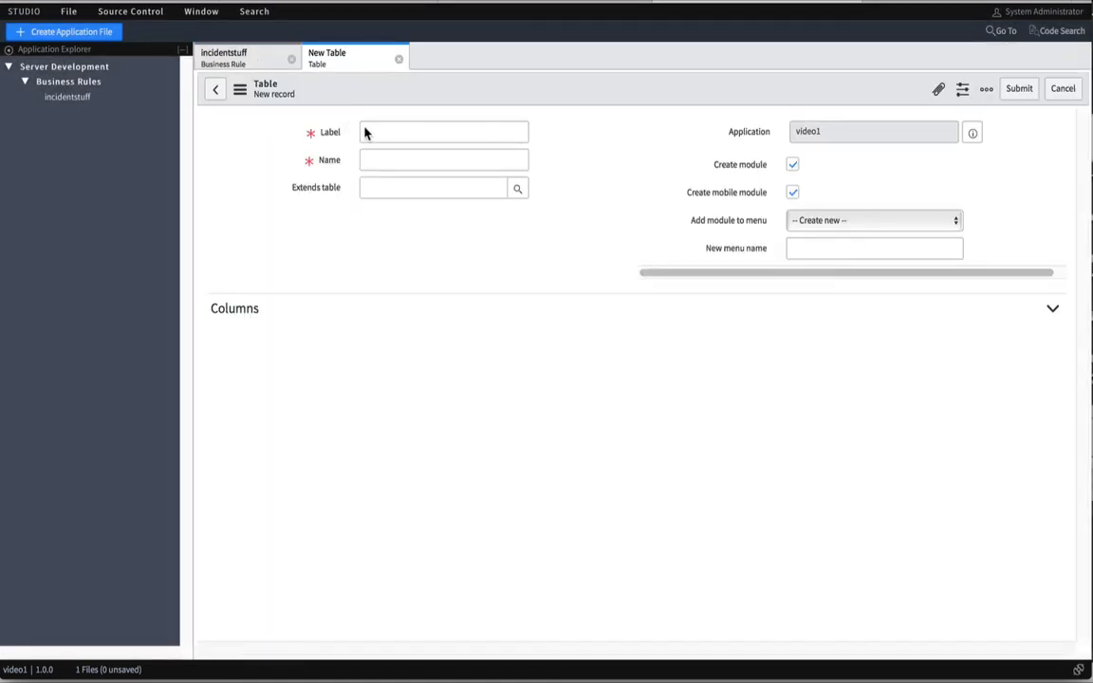
left_click(372, 166)
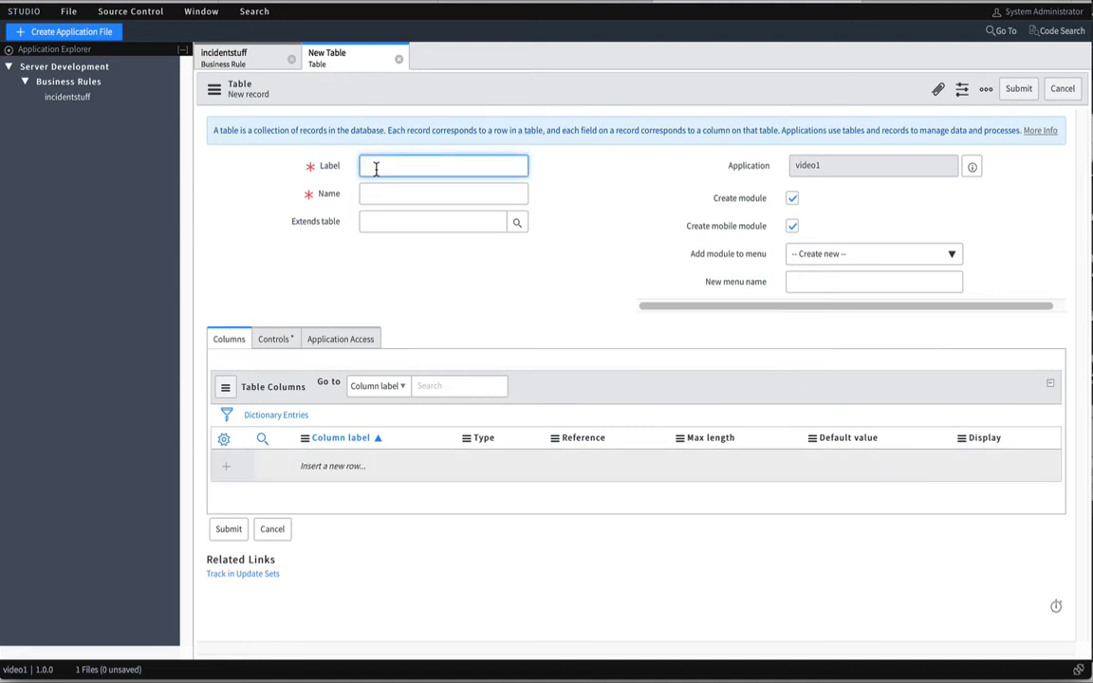
type("loanorigination")
key("Tab")
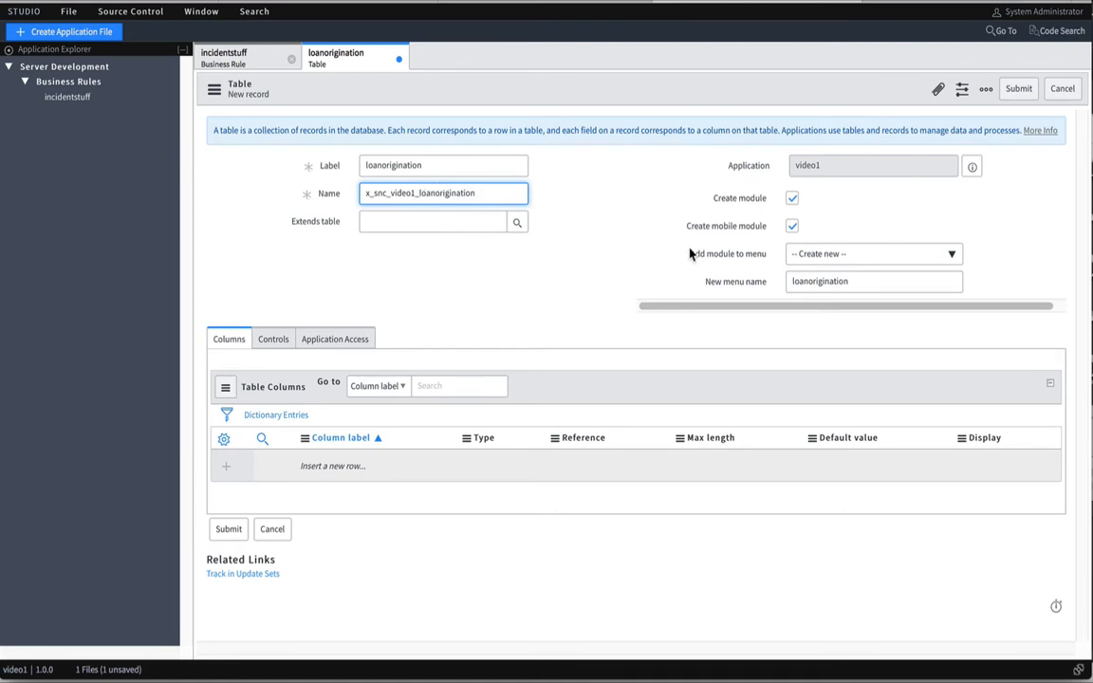
Examine the loanorigination table's application access settings and the choices for which scopes it is accessible from.
left_click(352, 344)
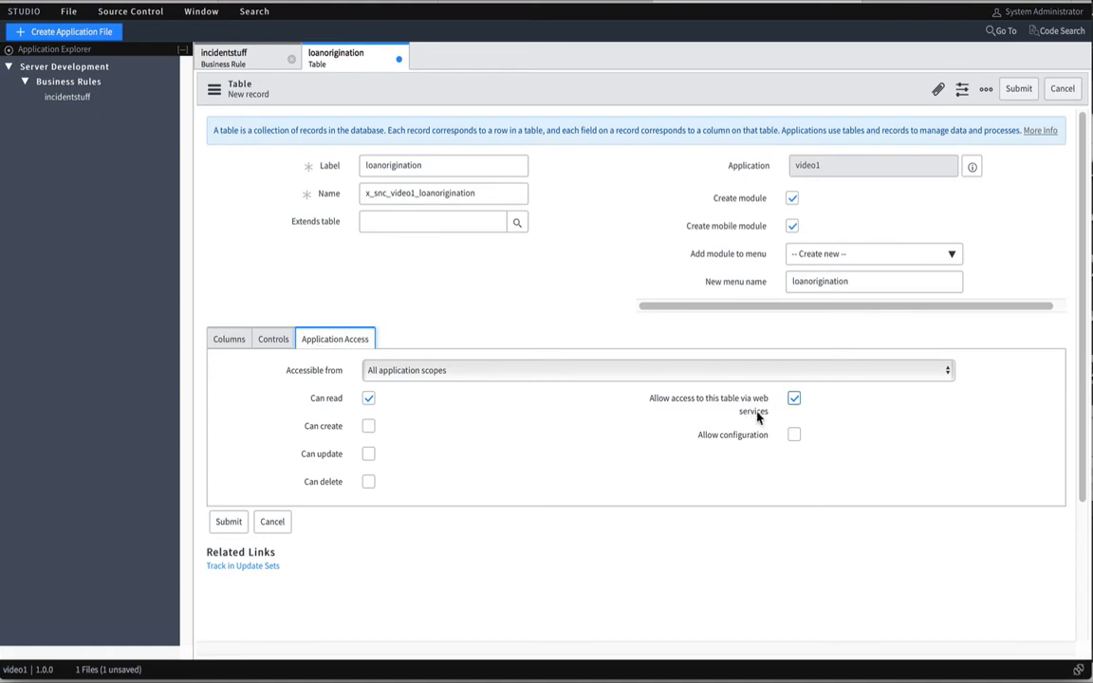
left_click(501, 378)
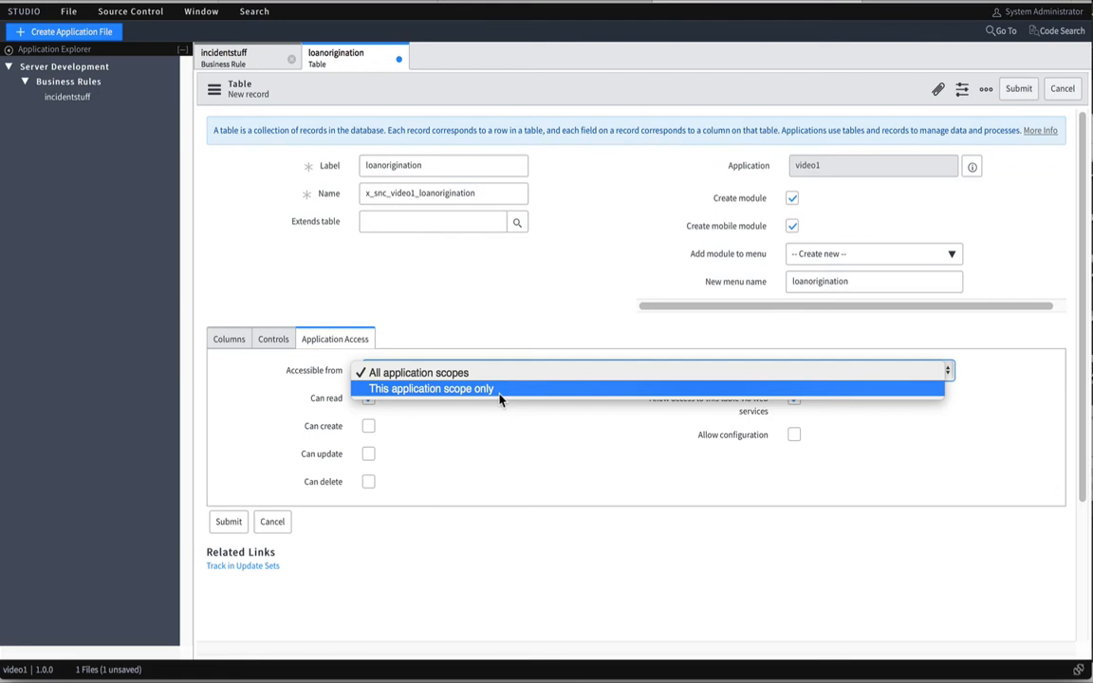
left_click(498, 316)
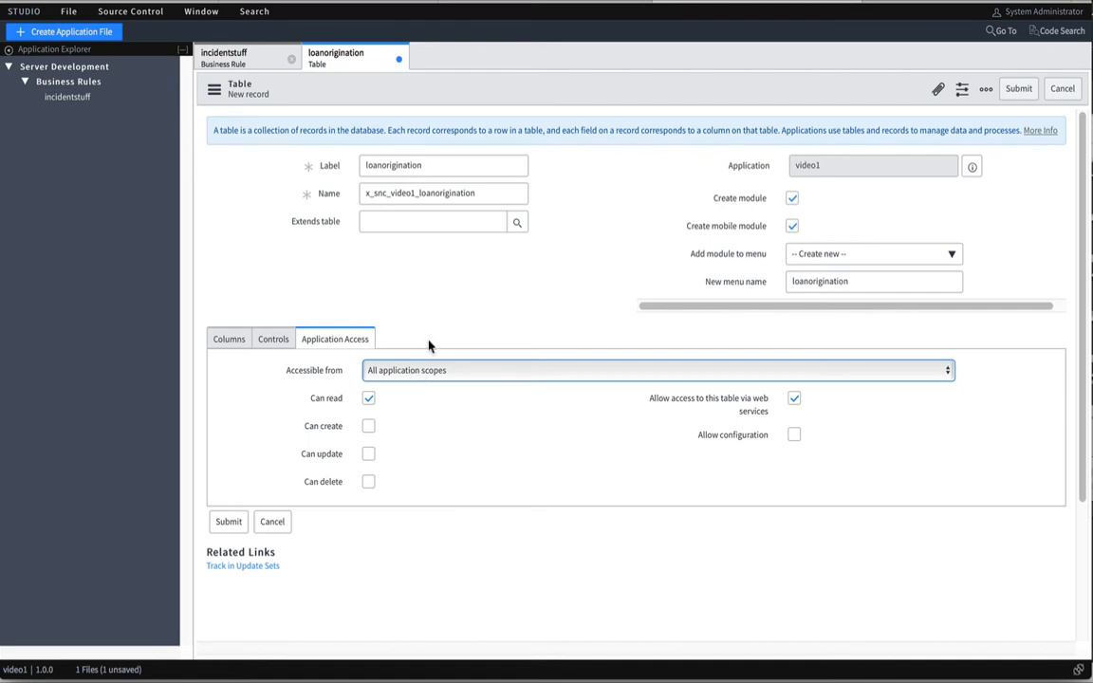
Start a new application file of the Script Include type.
left_click(76, 31)
type("scri")
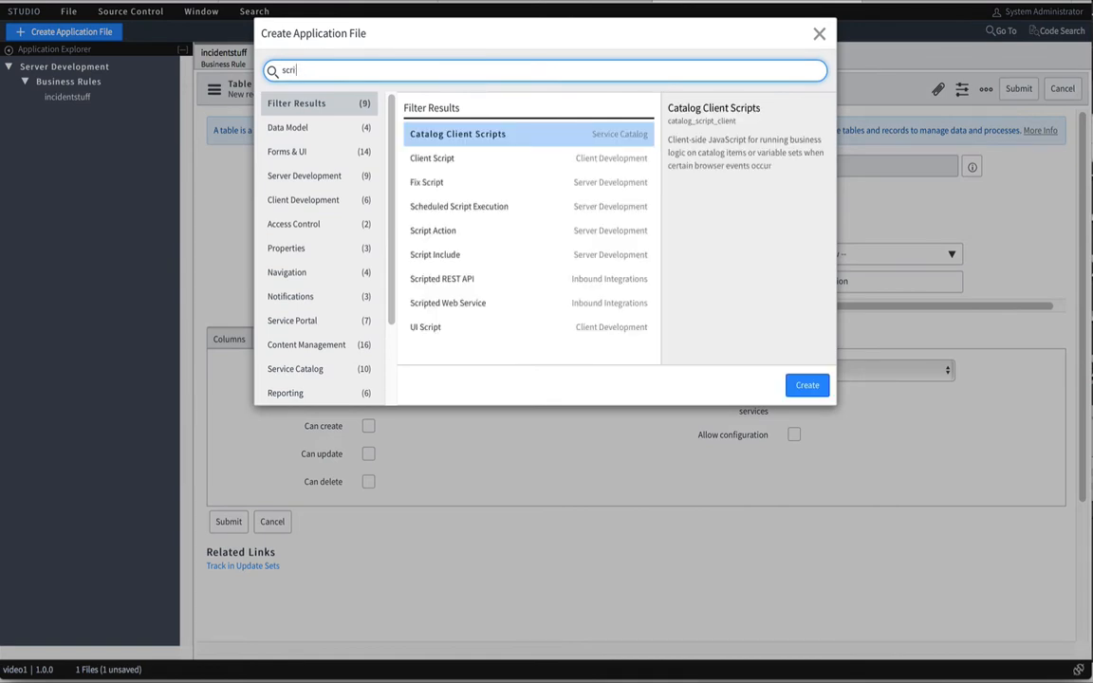
left_click(431, 250)
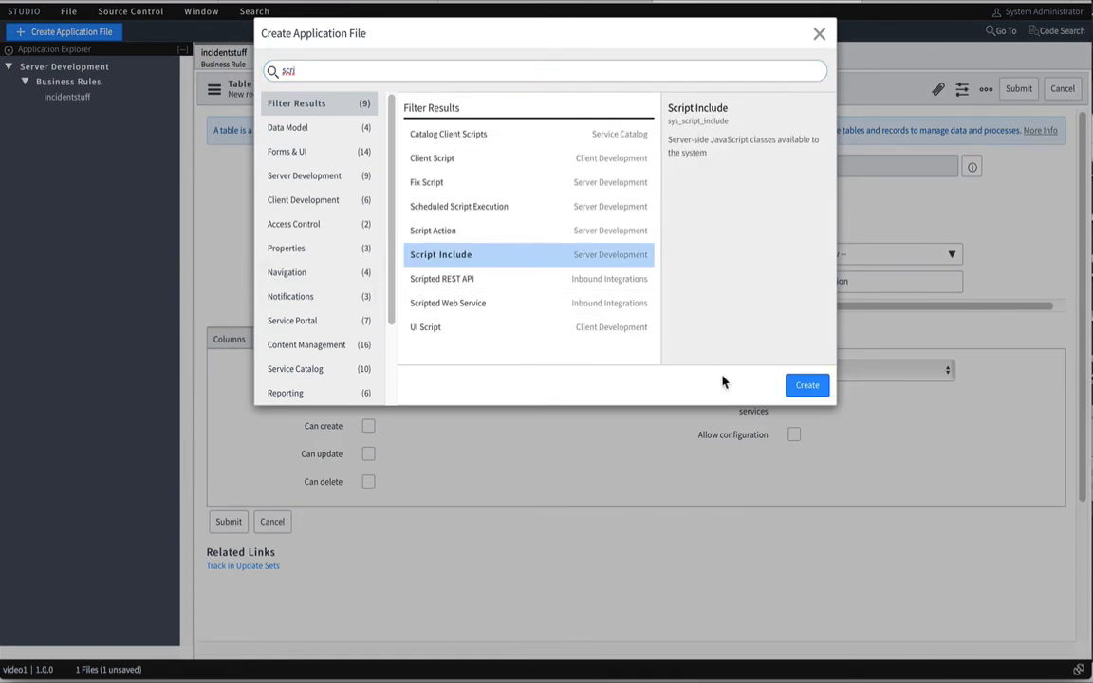
left_click(808, 384)
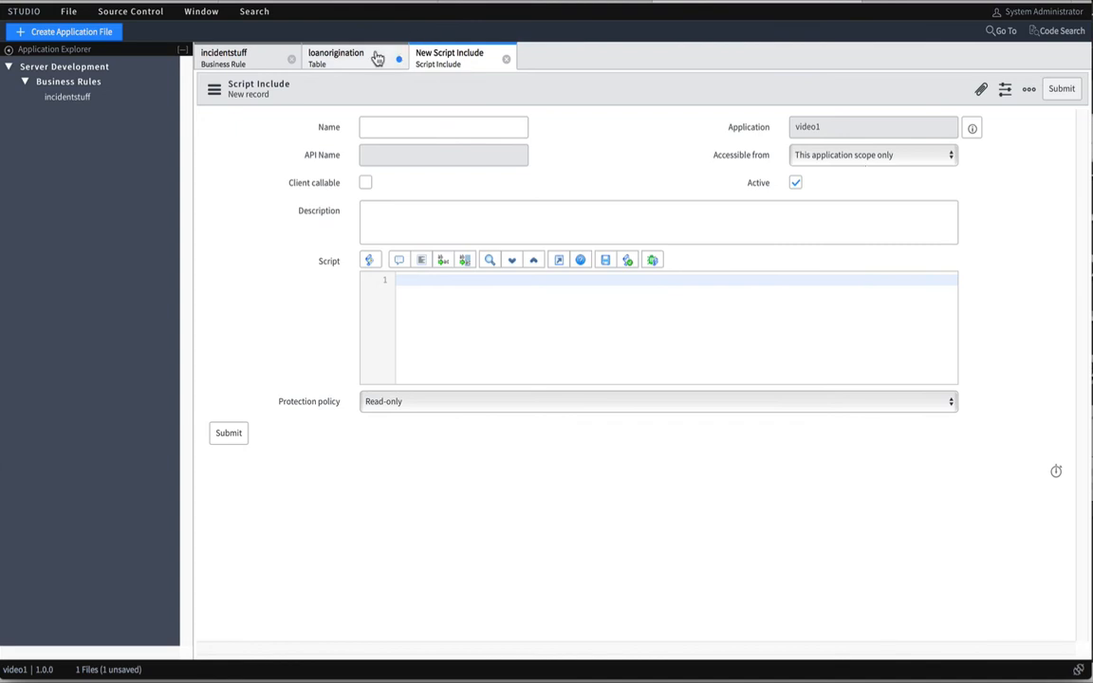
Add a column labelled name of type String to the loanorigination table and submit the new table record.
left_click(340, 57)
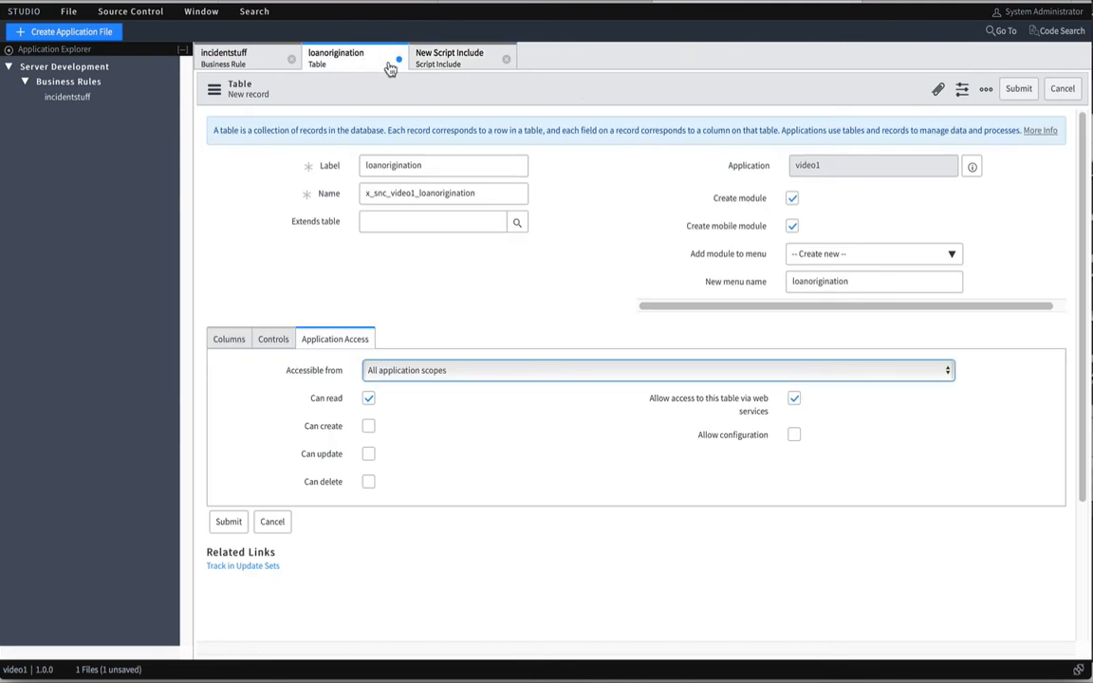
left_click(231, 340)
left_click(327, 466)
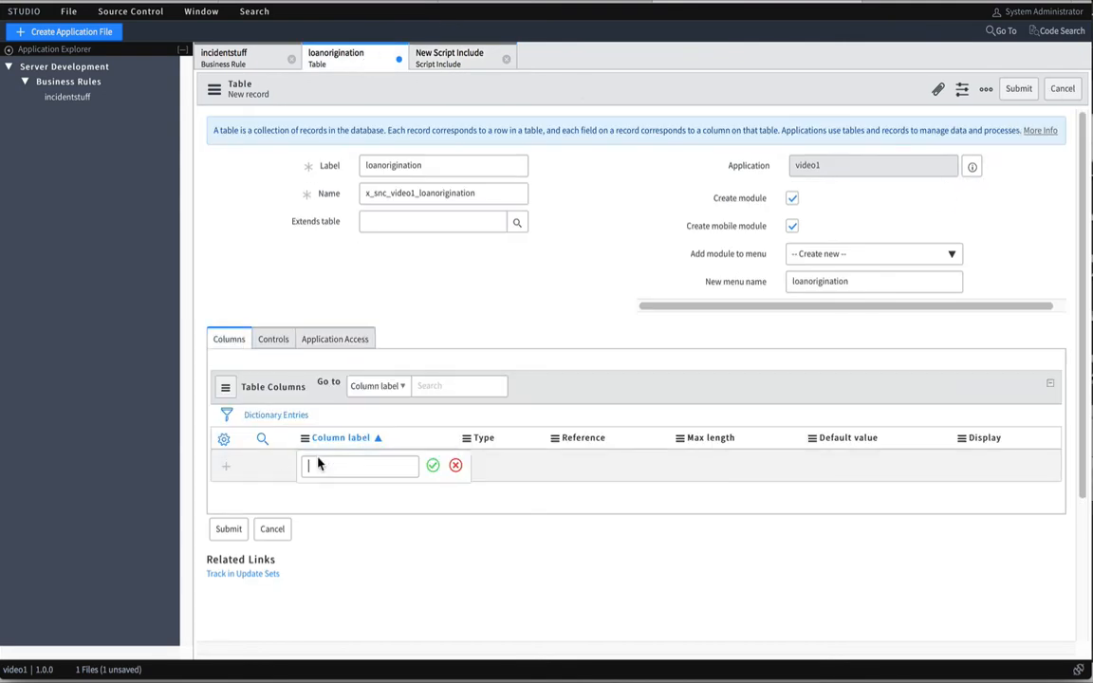
type("name")
key("Tab")
type("string")
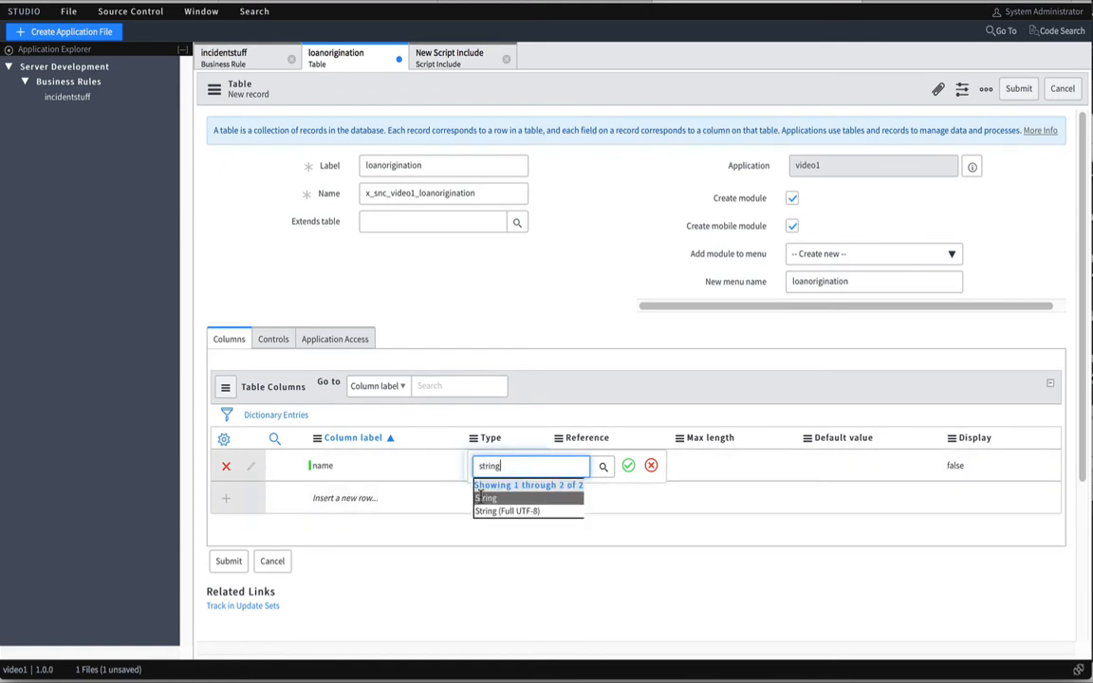
left_click(482, 497)
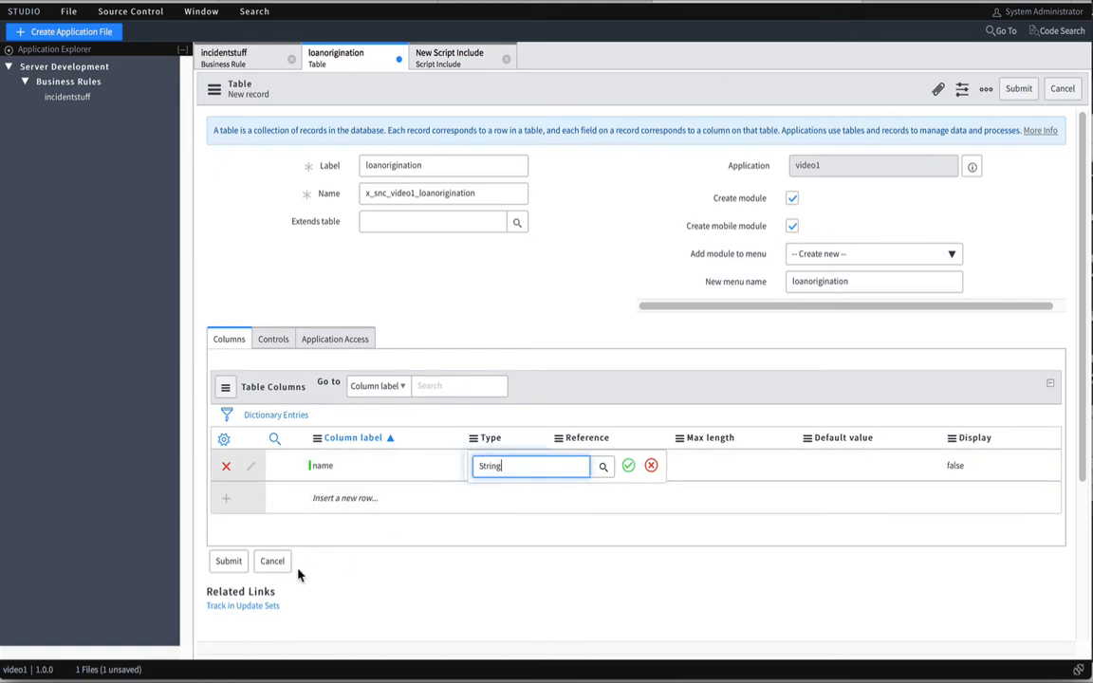
key("Tab")
left_click(231, 564)
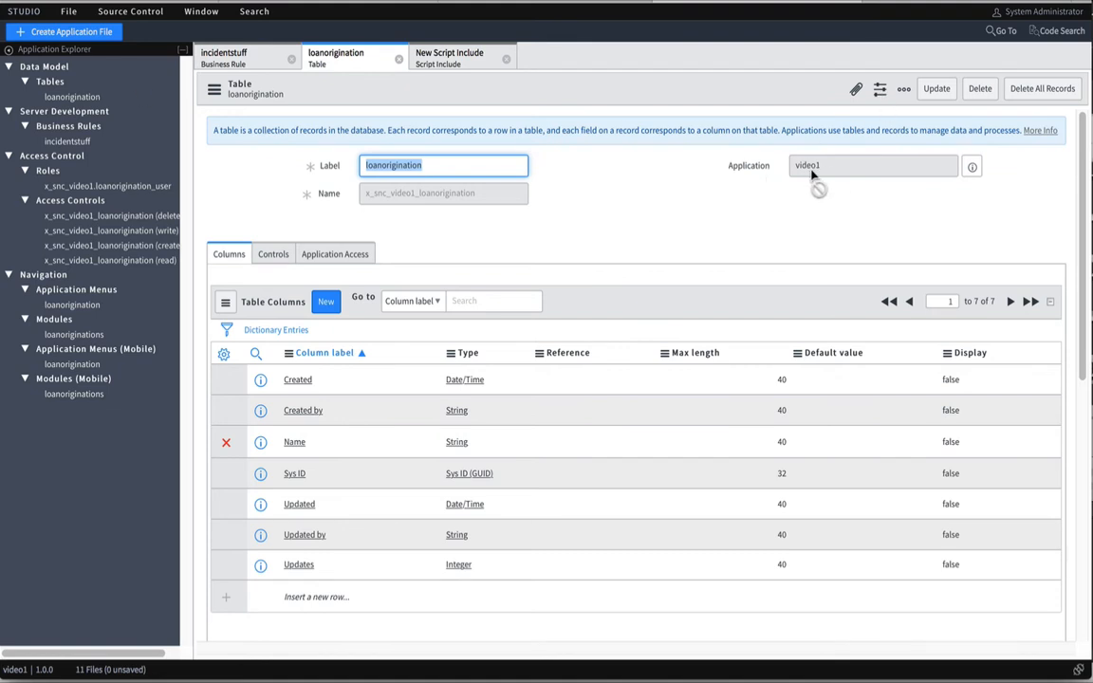
Review the saved loanorigination table's application access settings and filter the application file types by "even".
left_click(352, 253)
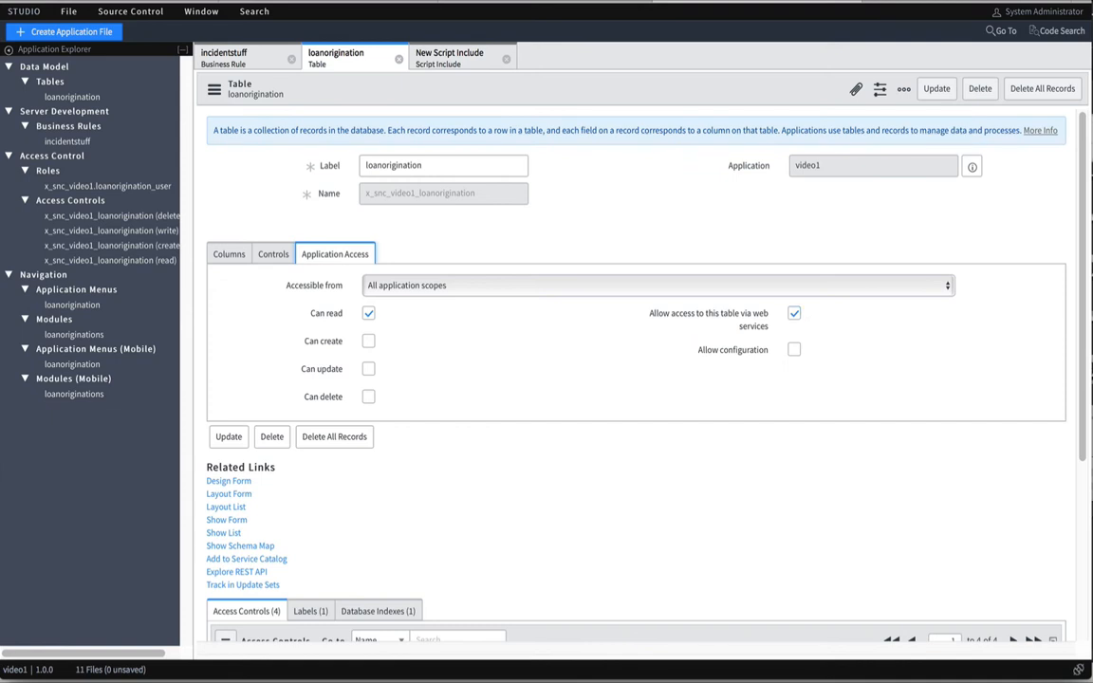
left_click(72, 39)
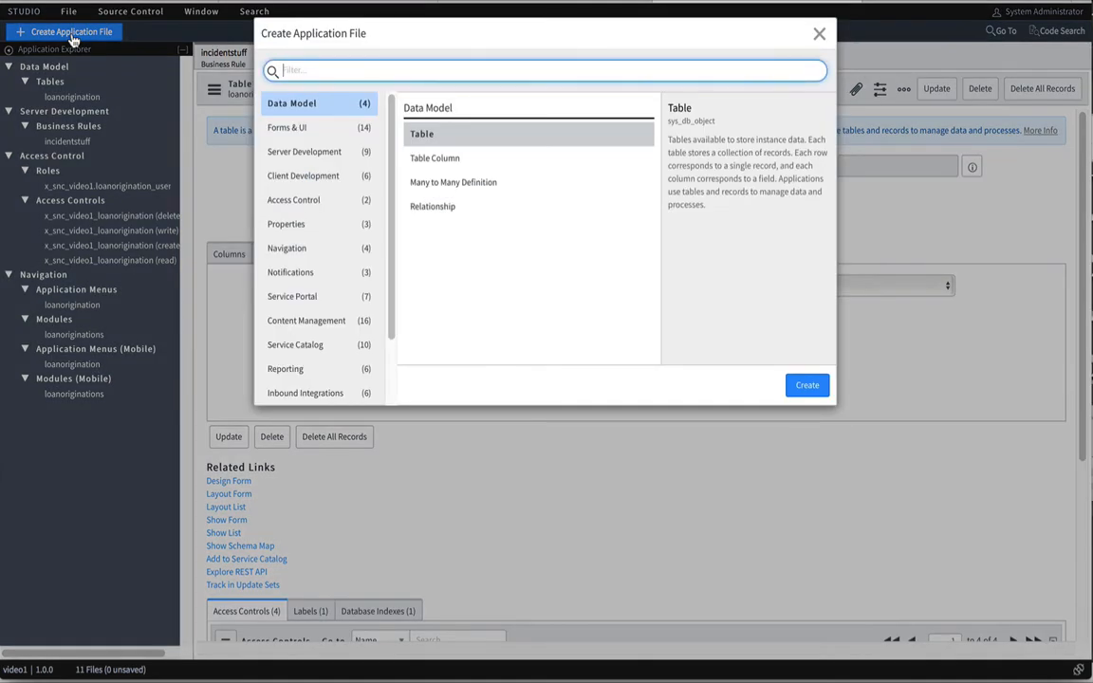
type("even")
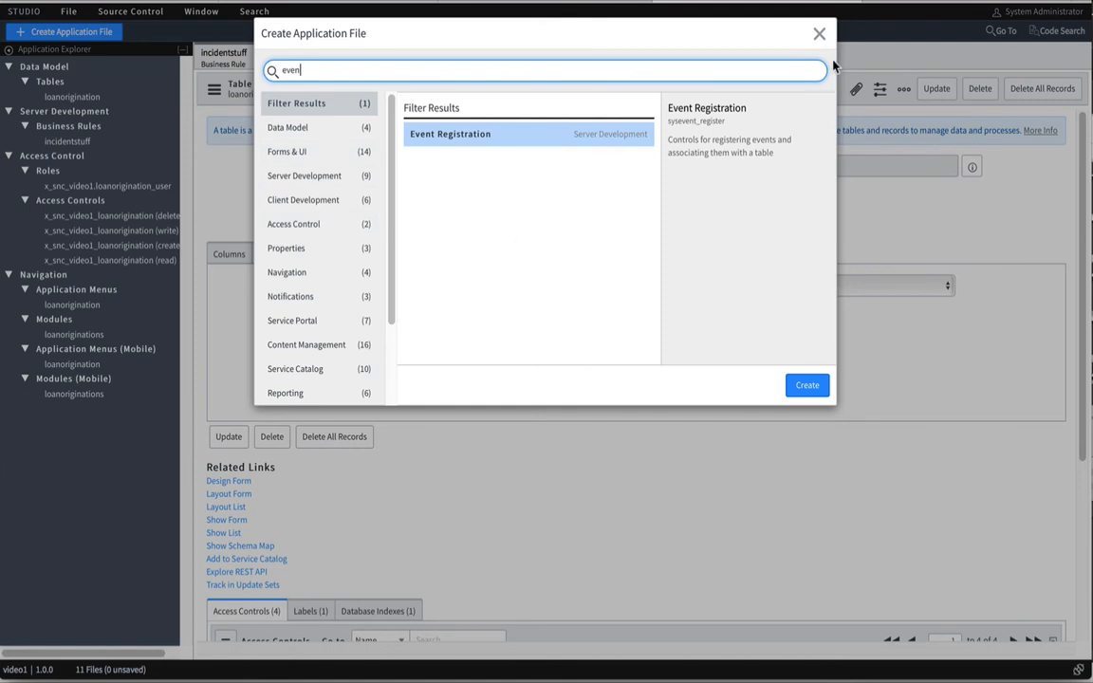
left_click(819, 34)
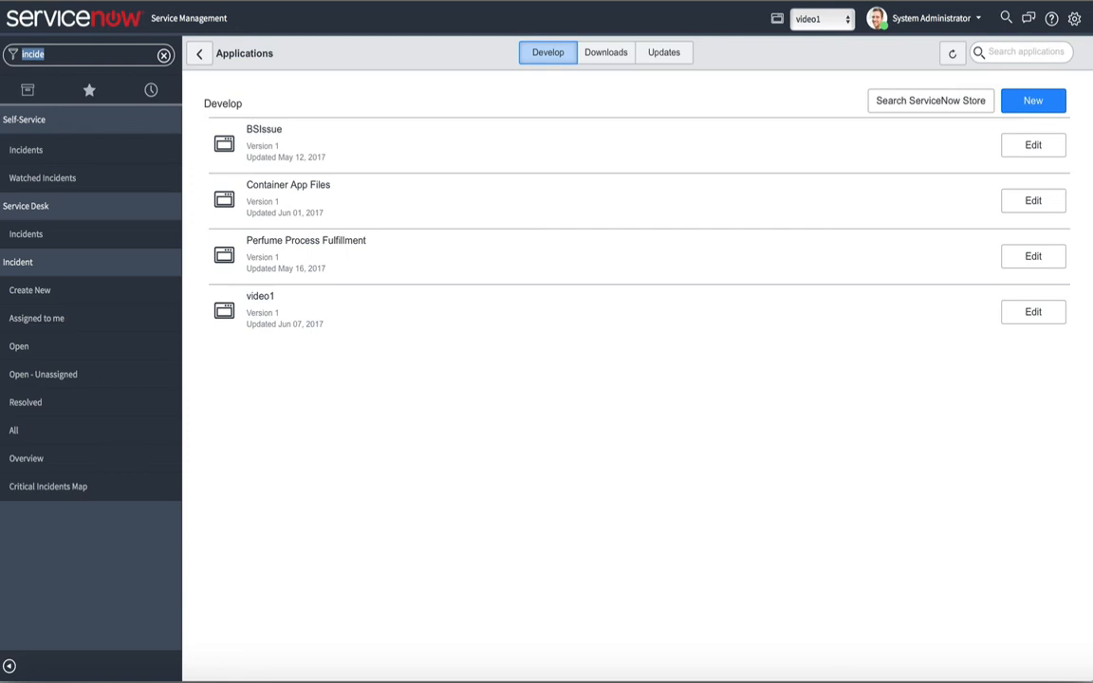
Open the video1 custom application record in the main instance and examine its list of application files.
left_click(263, 300)
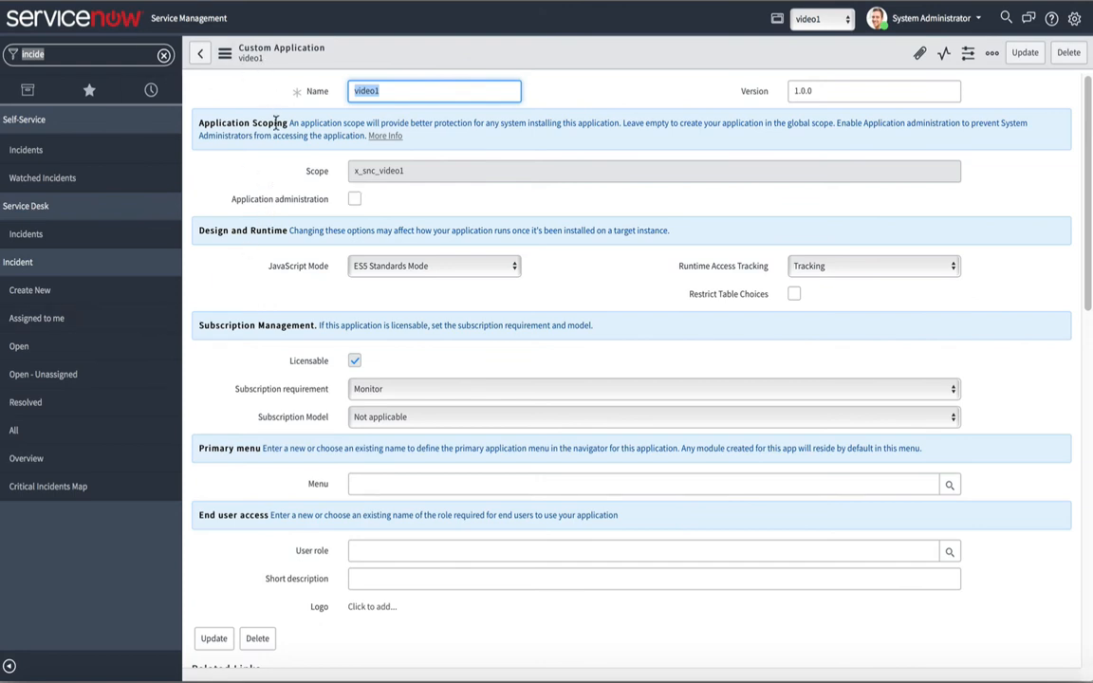
scroll(275, 143, "down", 5)
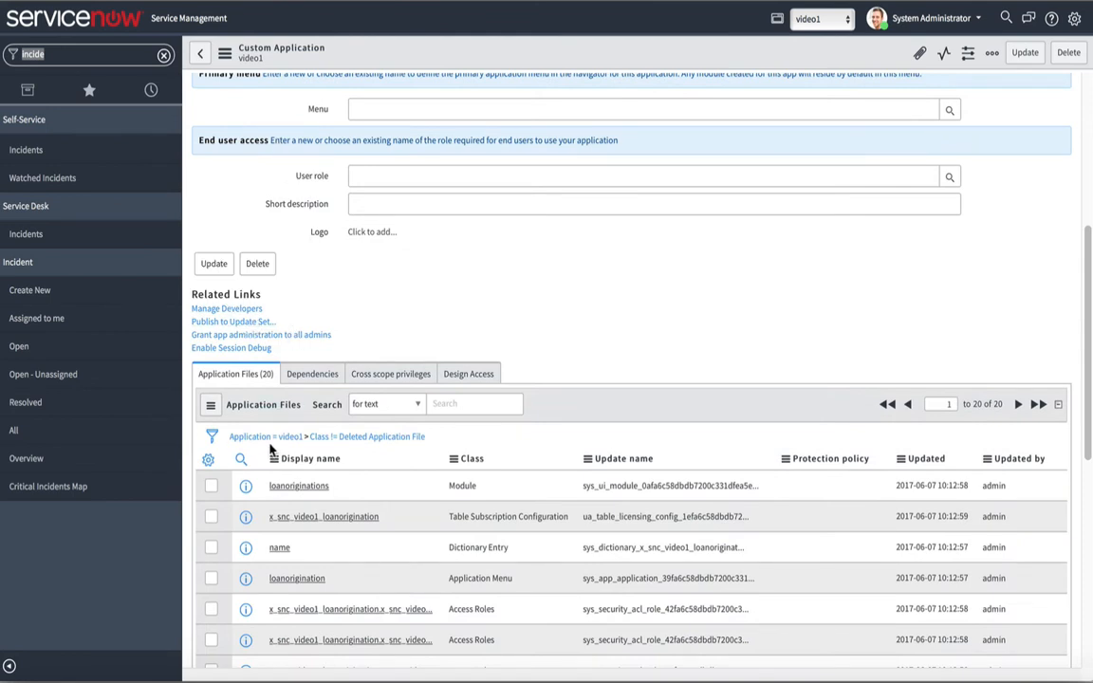
scroll(280, 566, "down", 1)
scroll(280, 565, "down", 4)
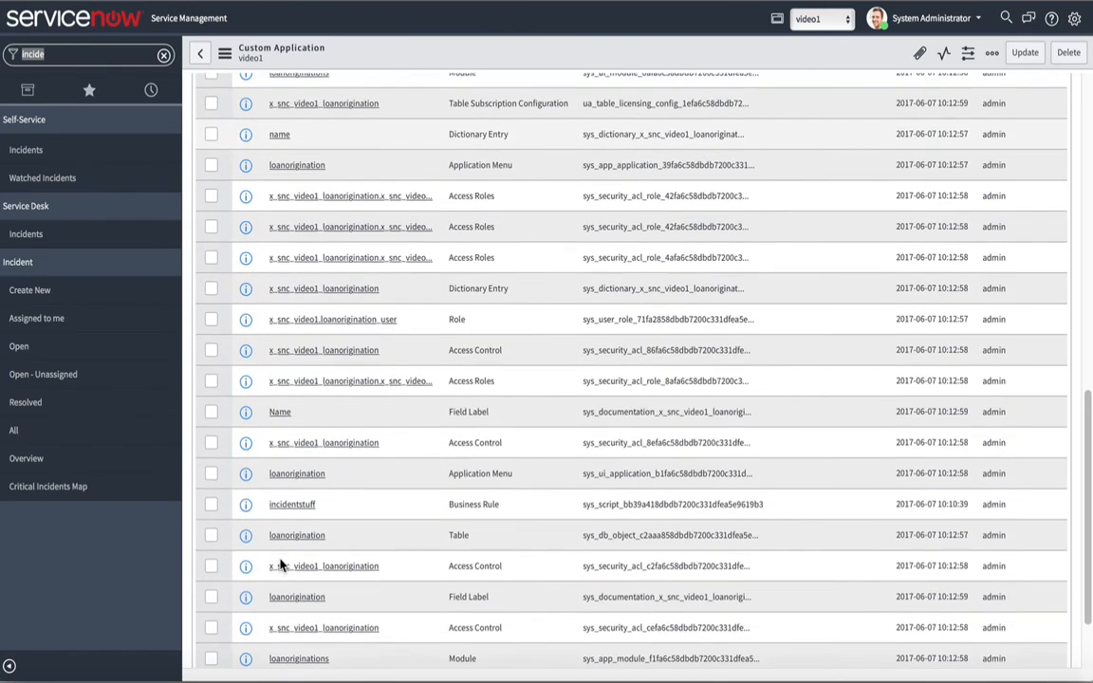
scroll(280, 566, "up", 1)
scroll(280, 566, "up", 1)
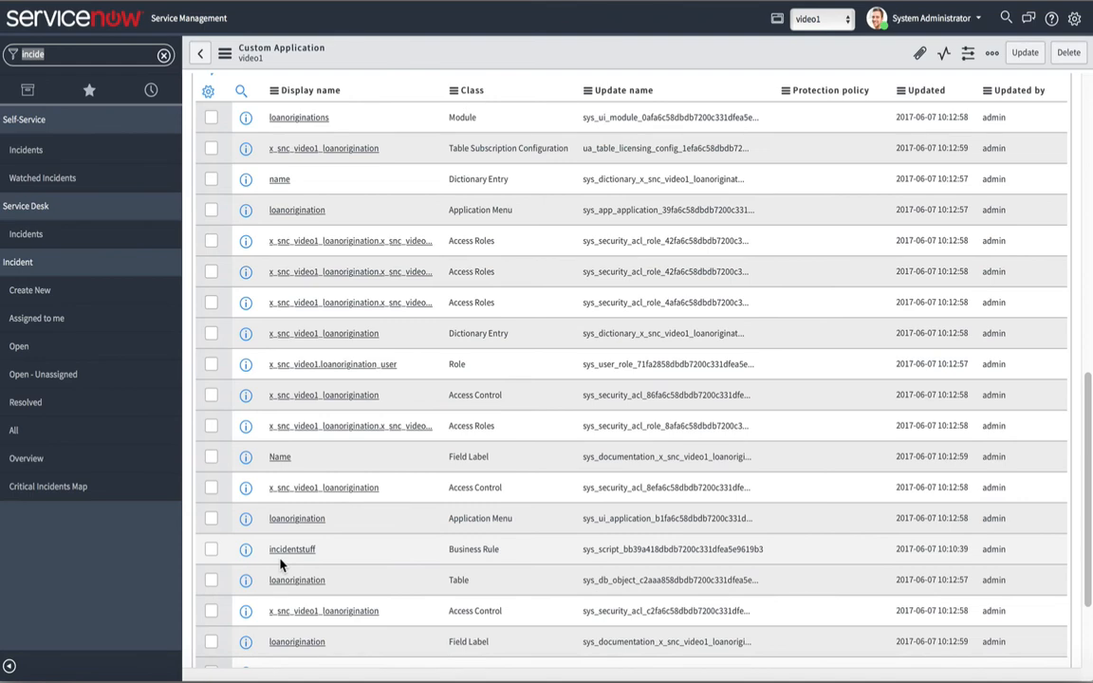
scroll(280, 566, "up", 5)
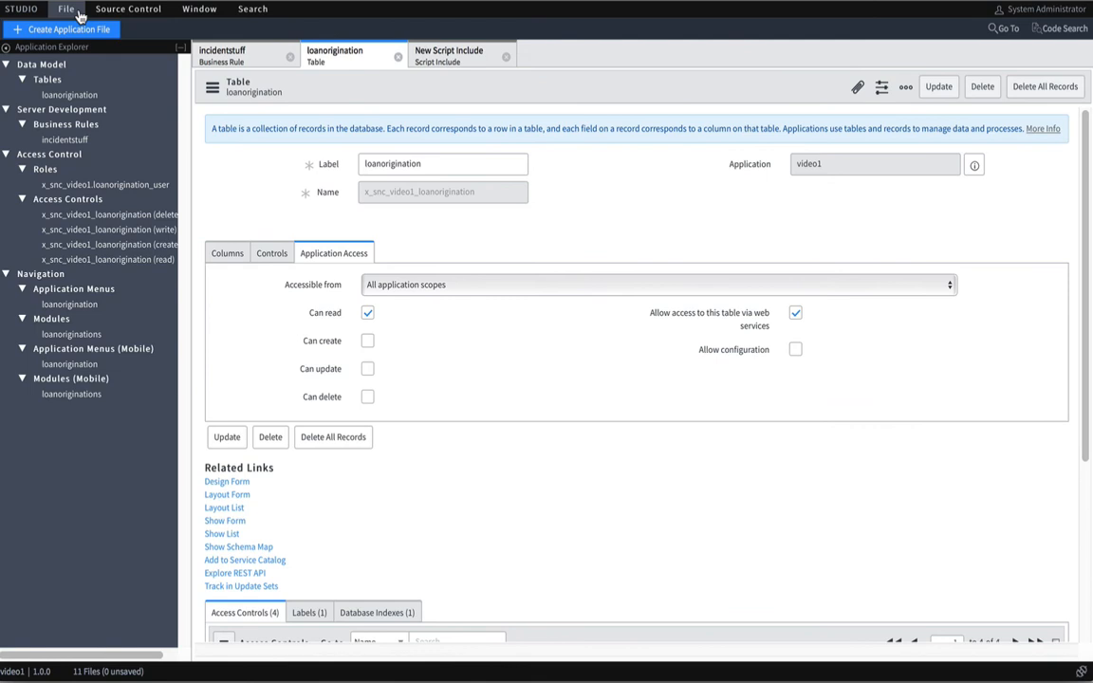
Try to publish the video1 application from Studio.
left_click(68, 9)
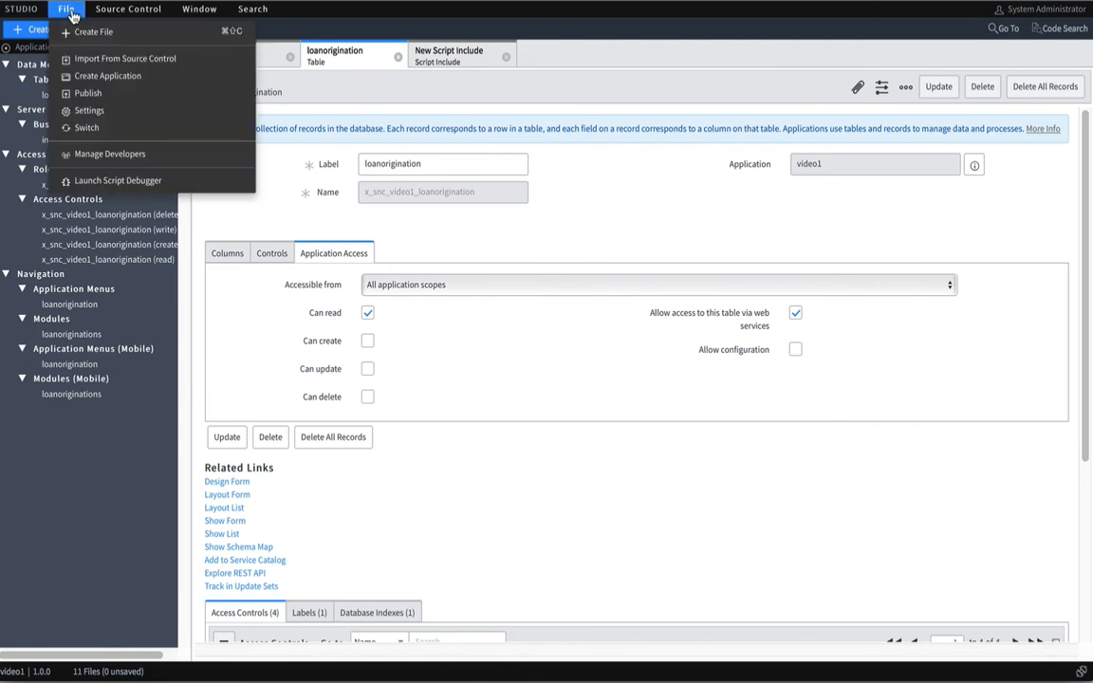
left_click(103, 95)
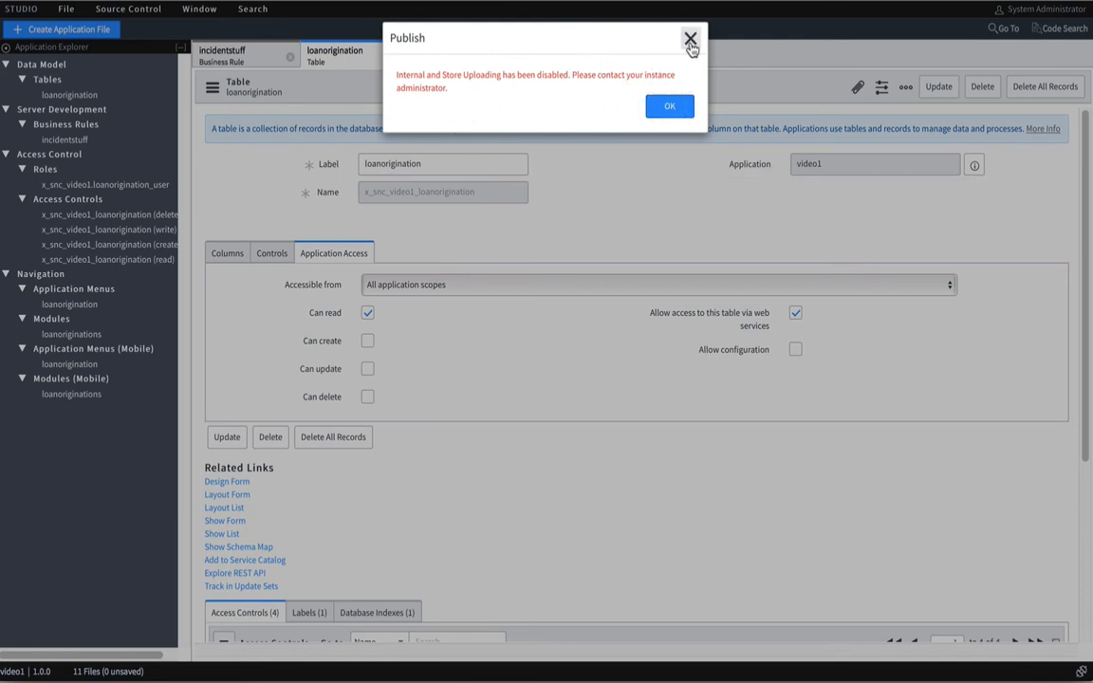
left_click(691, 42)
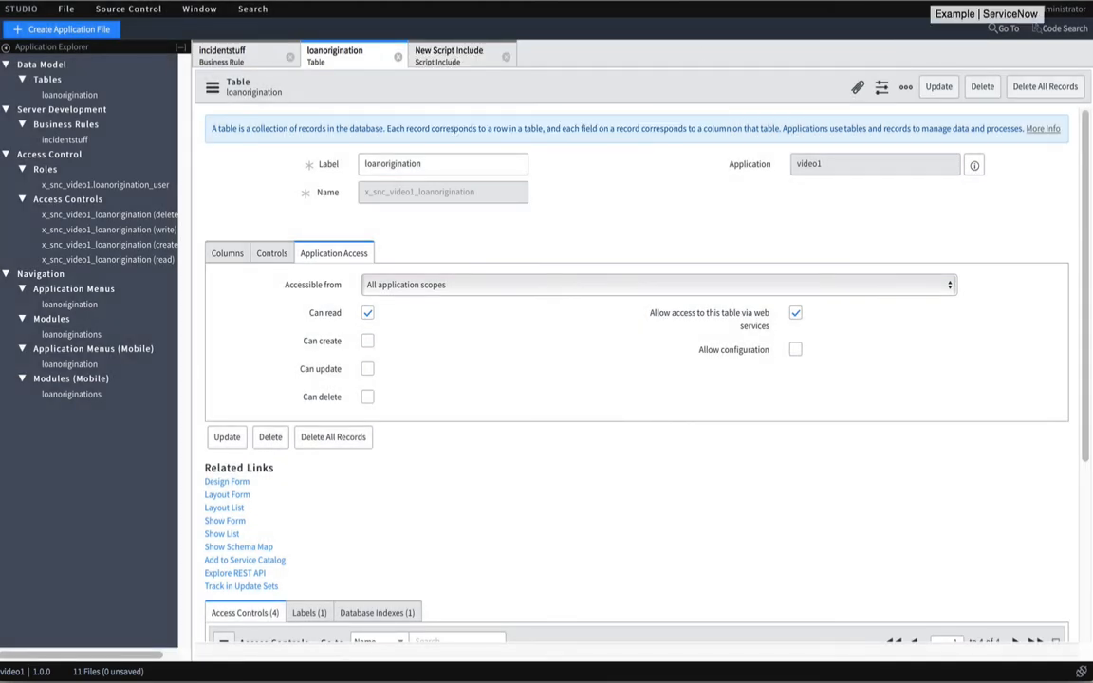
Switch to the Example ServiceNow instance and open the Downloads view of System Applications.
left_click(934, 1)
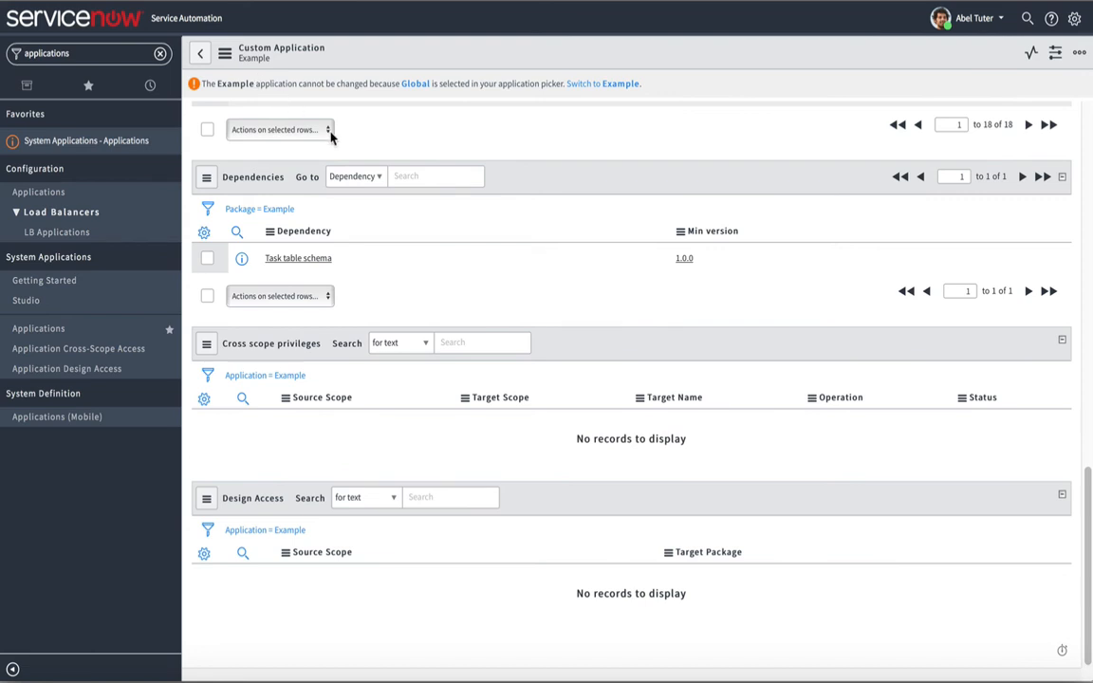
left_click(87, 86)
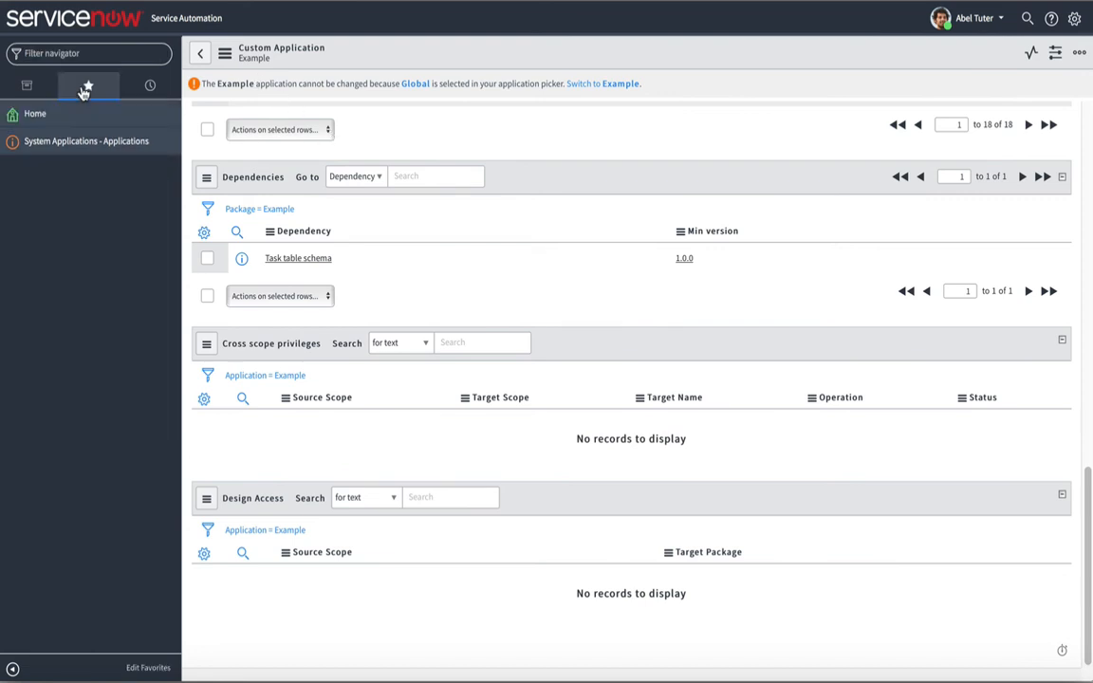
left_click(91, 142)
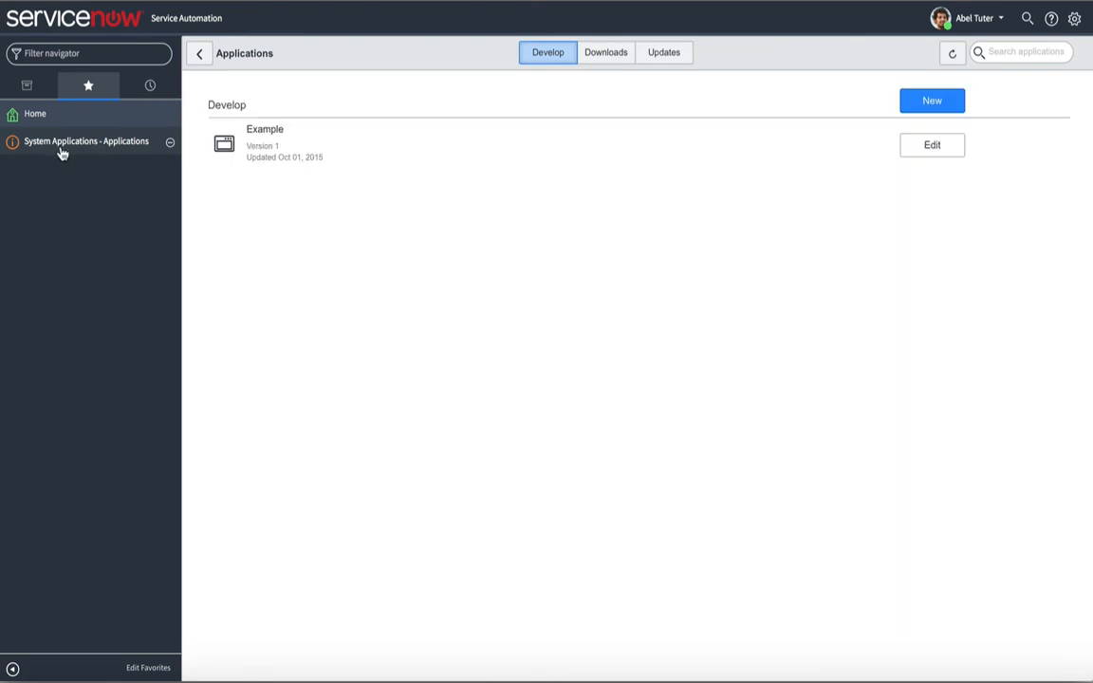
left_click(618, 55)
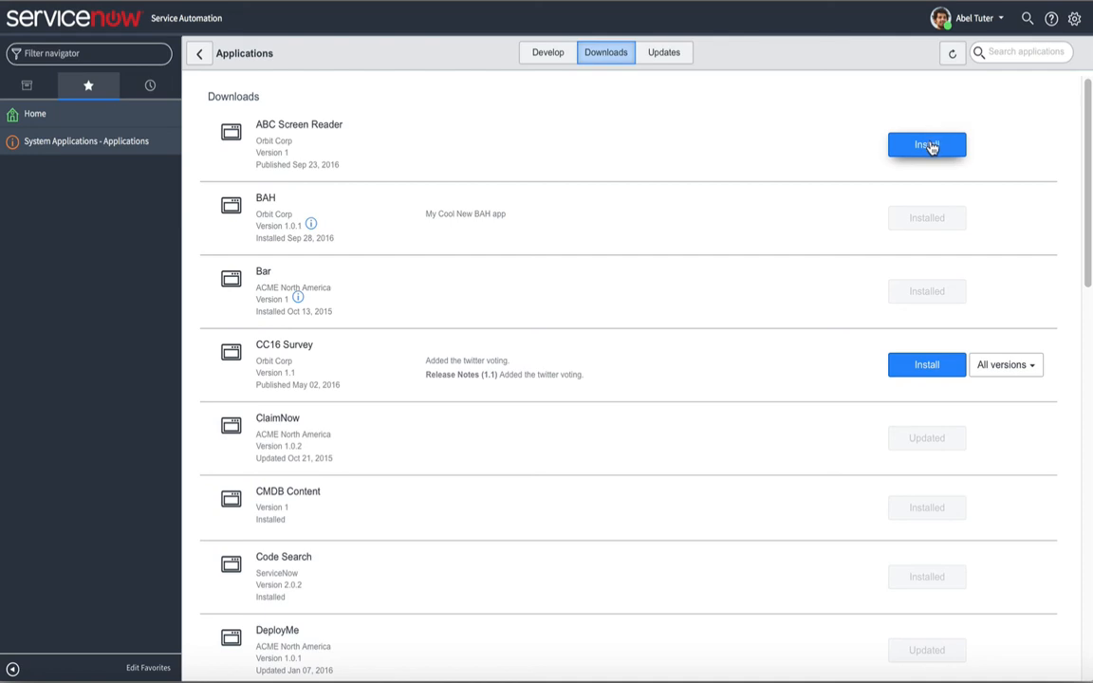
Examine the downloadable applications, including all versions of CC16 Survey, and check for available application updates.
left_click(1036, 362)
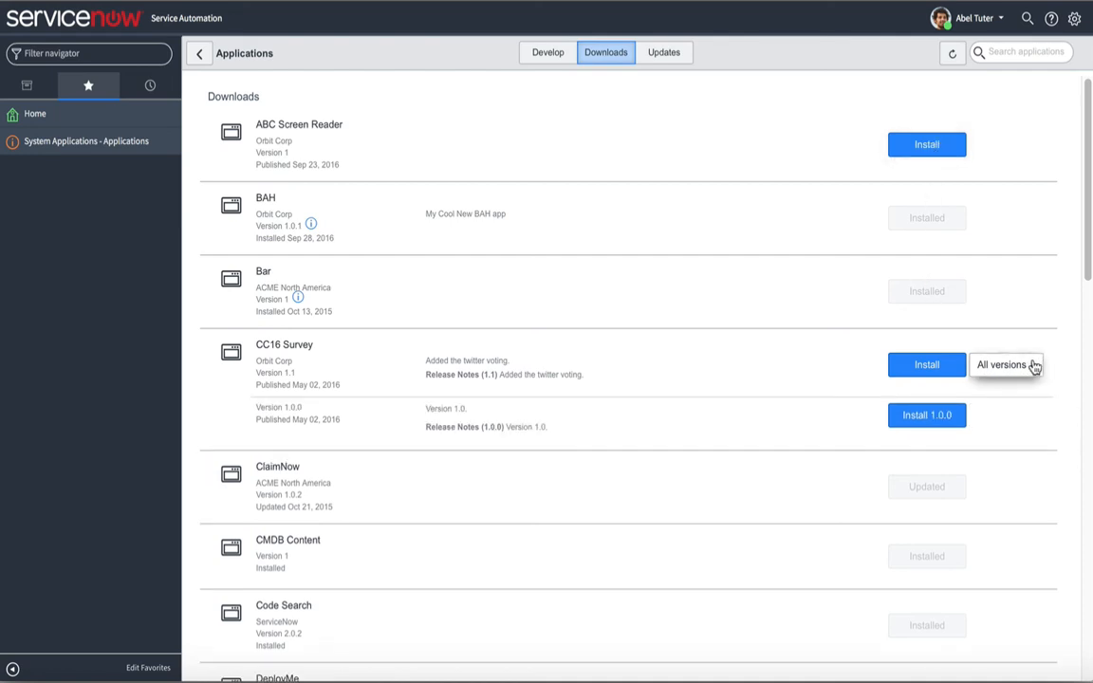
scroll(863, 450, "down", 3)
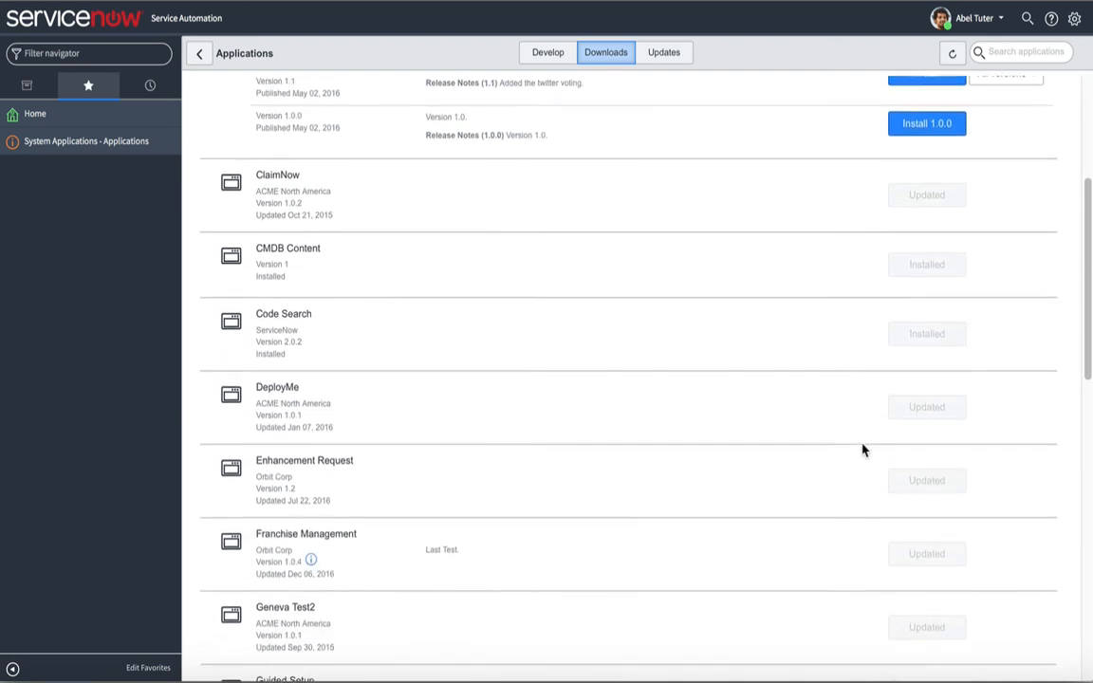
scroll(864, 450, "down", 6)
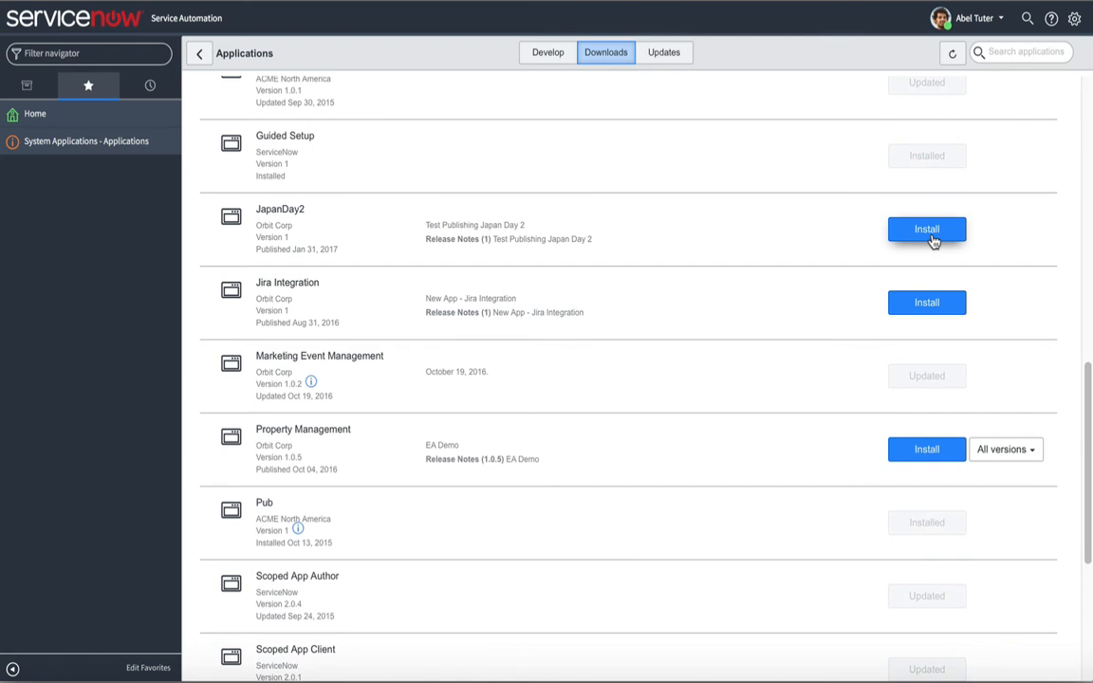
scroll(793, 257, "up", 1)
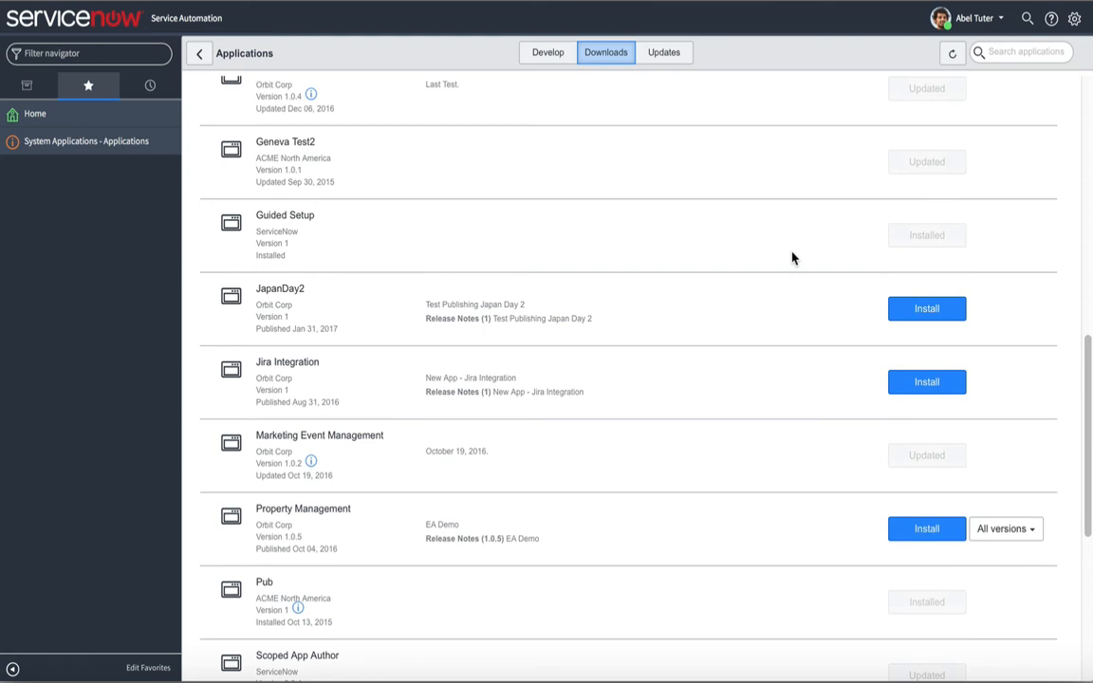
scroll(791, 254, "up", 10)
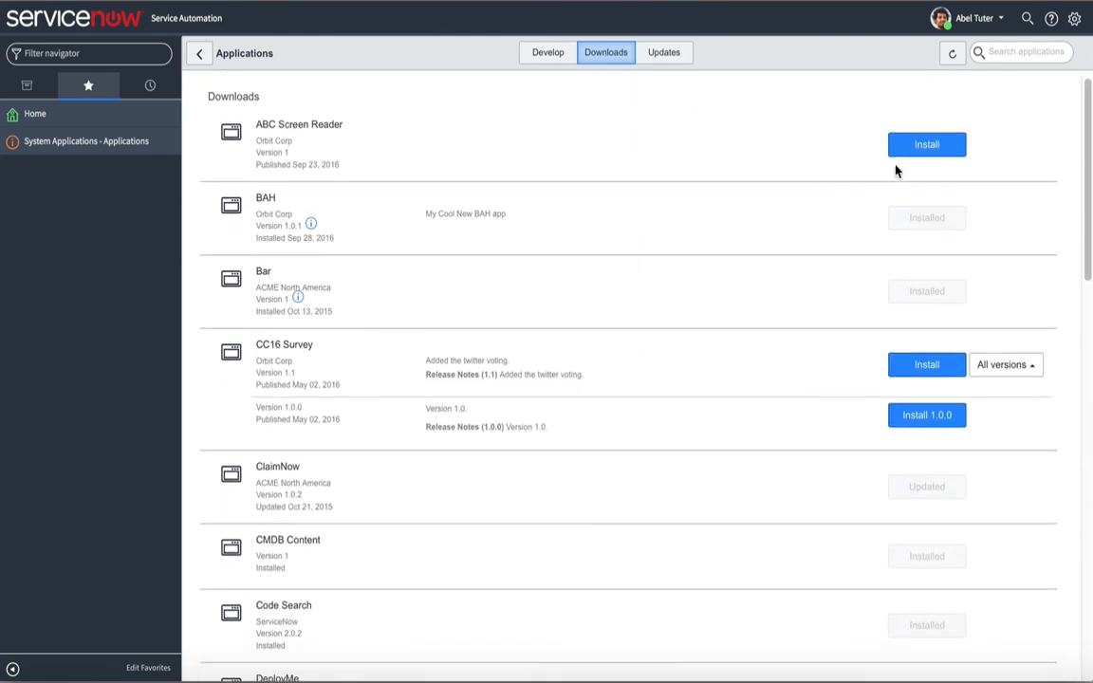
left_click(655, 54)
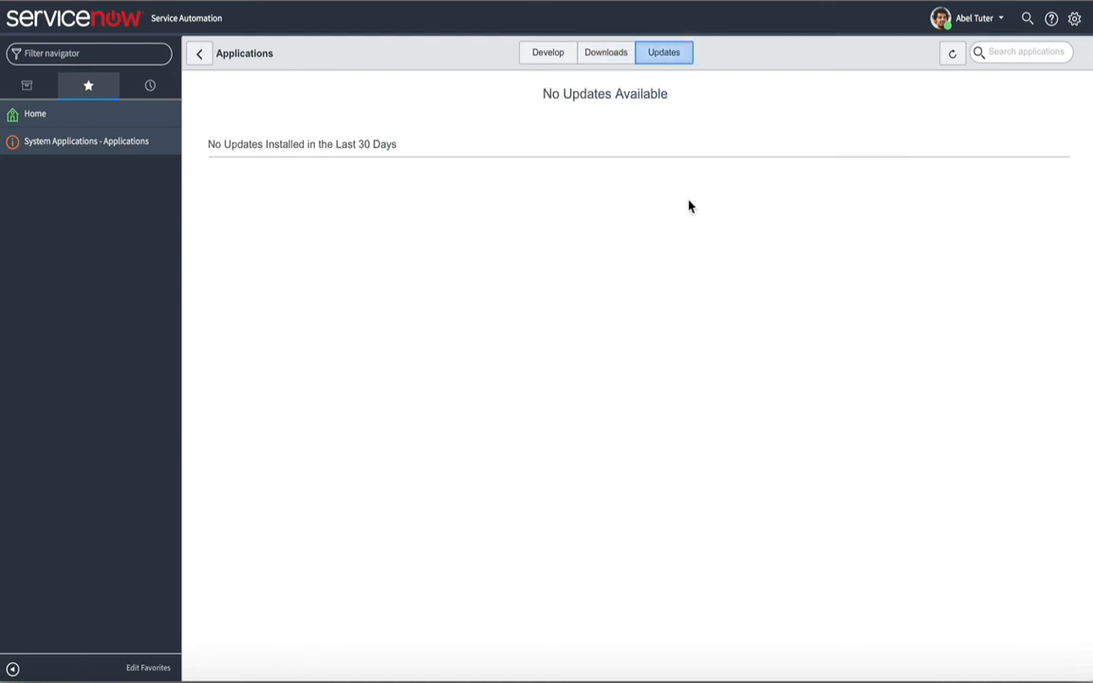